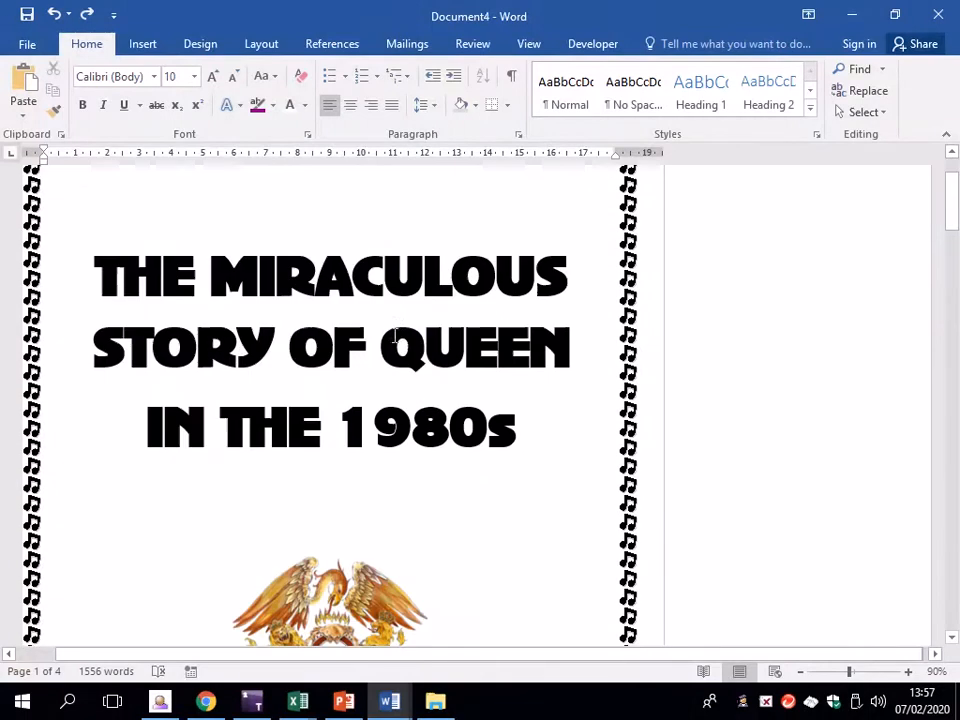
Scroll through the article and read the comment about page numbering
scroll(390, 355, "down", 6)
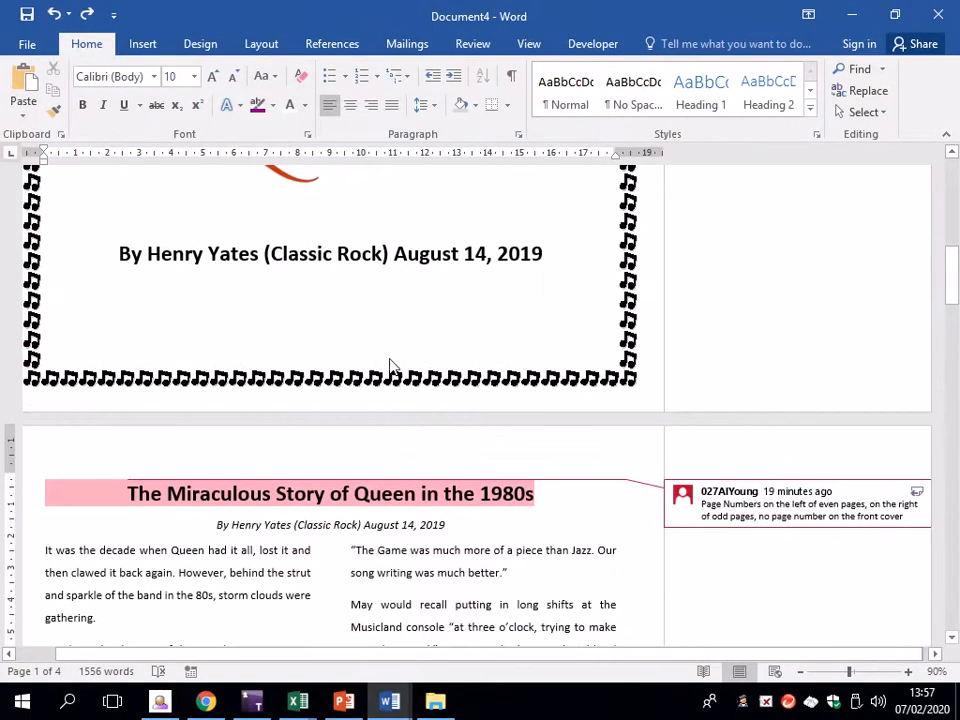
left_click(473, 315)
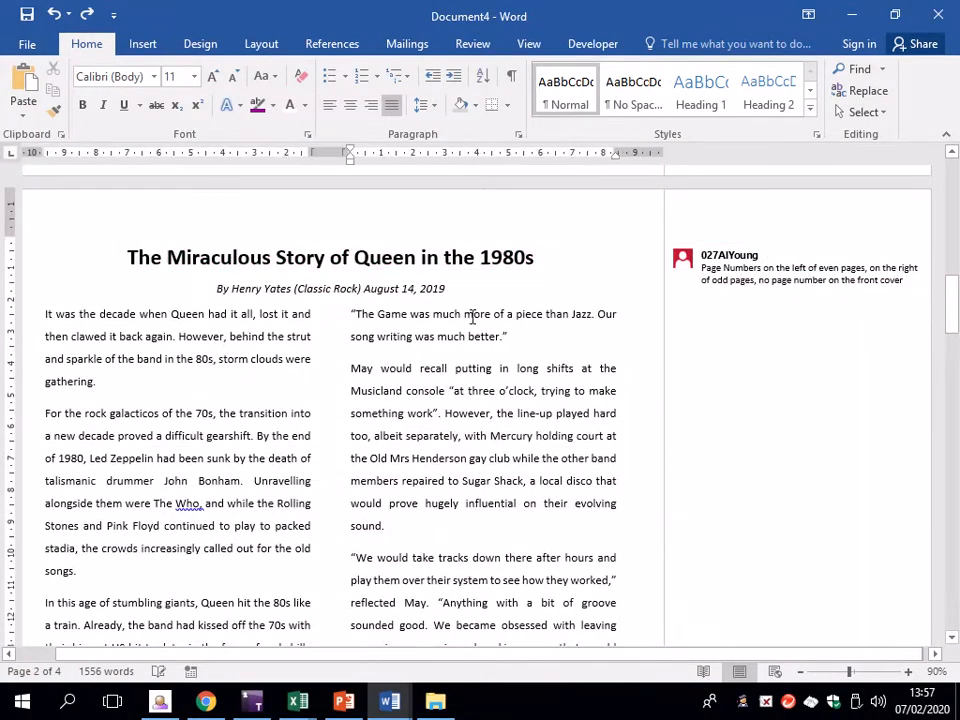
scroll(449, 378, "down", 2)
scroll(443, 377, "up", 3)
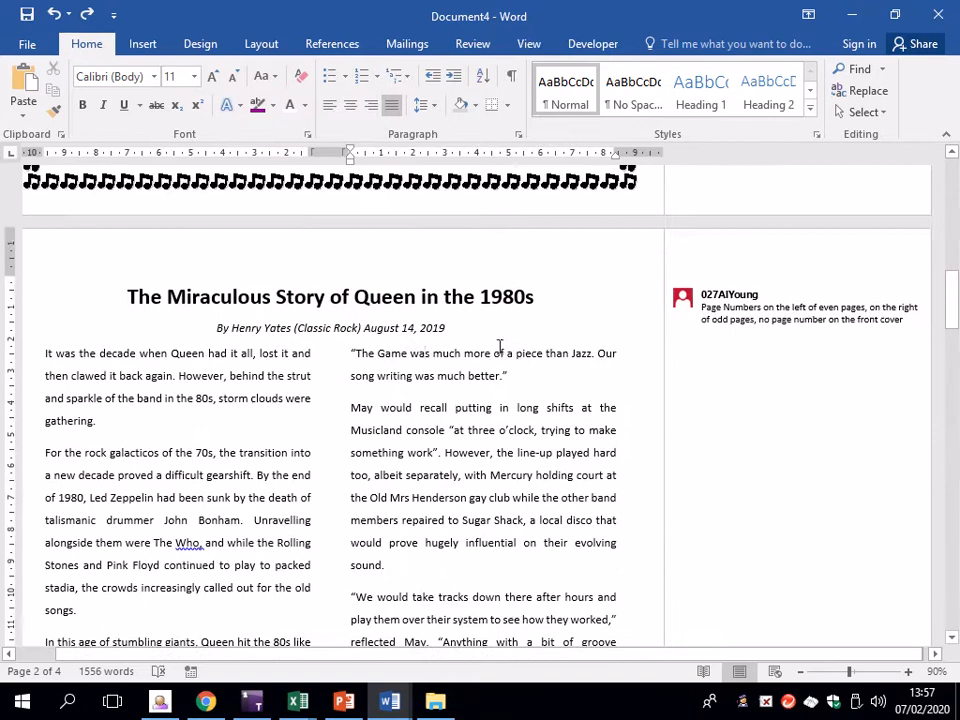
scroll(658, 326, "down", 20)
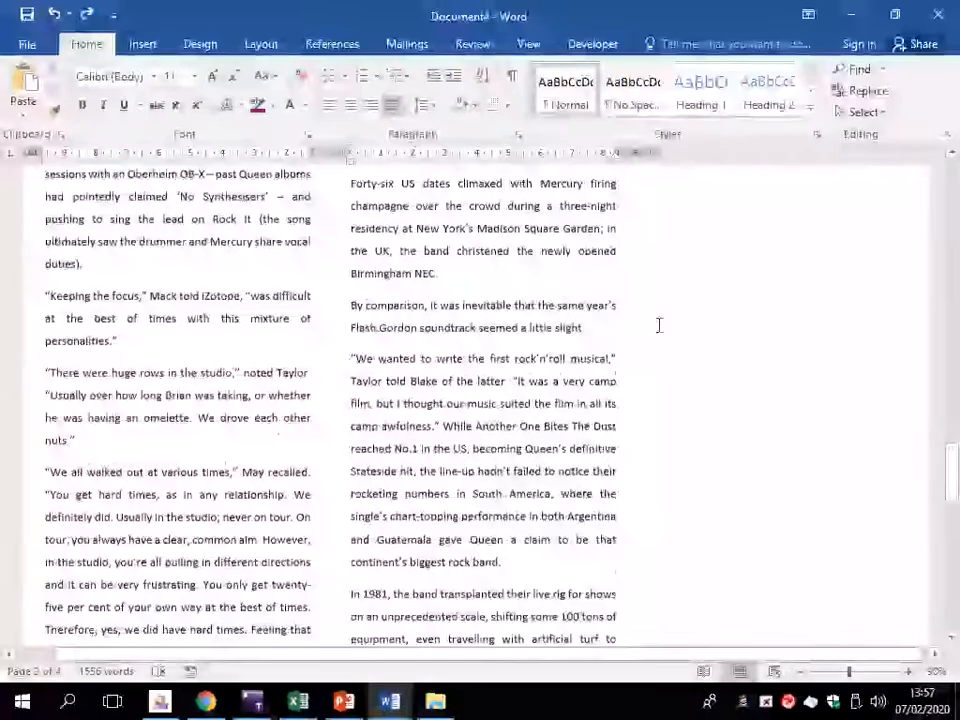
scroll(658, 326, "down", 1)
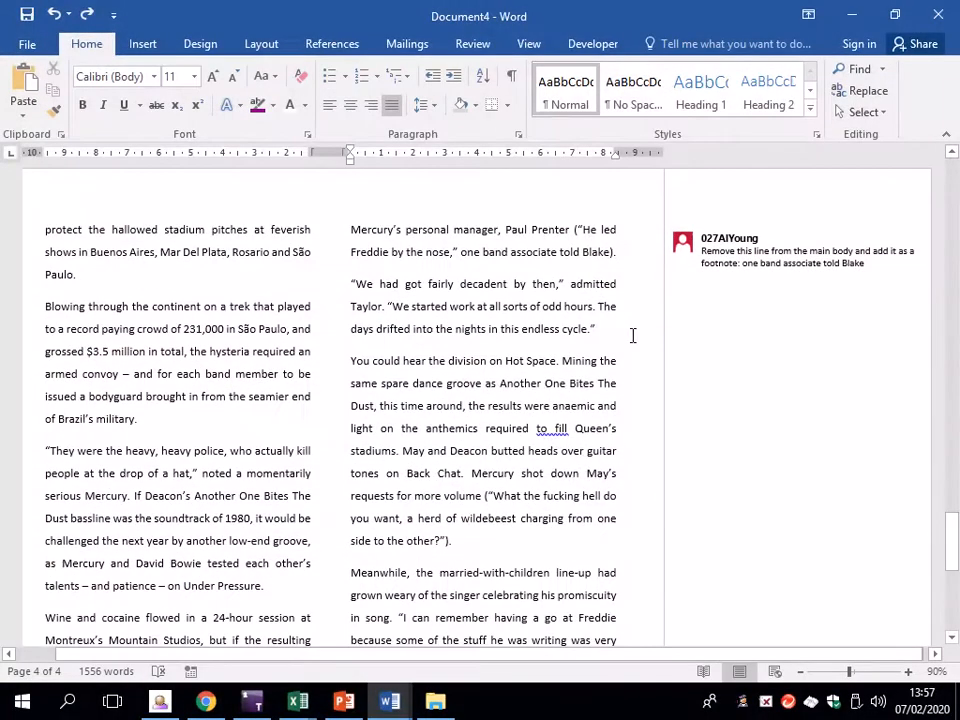
scroll(607, 338, "up", 15)
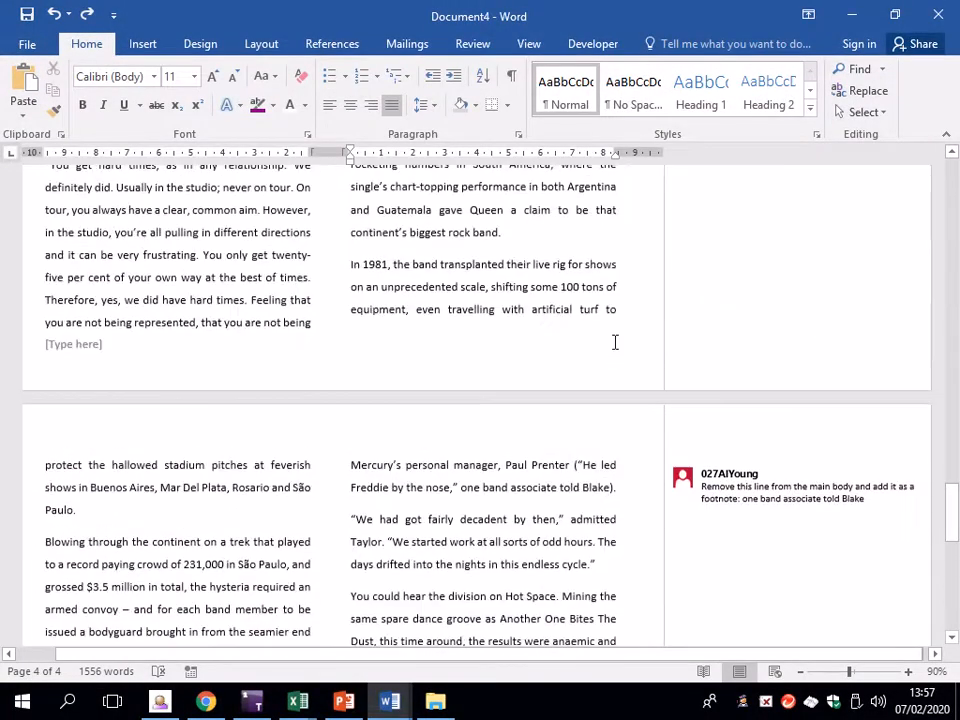
scroll(586, 318, "up", 10)
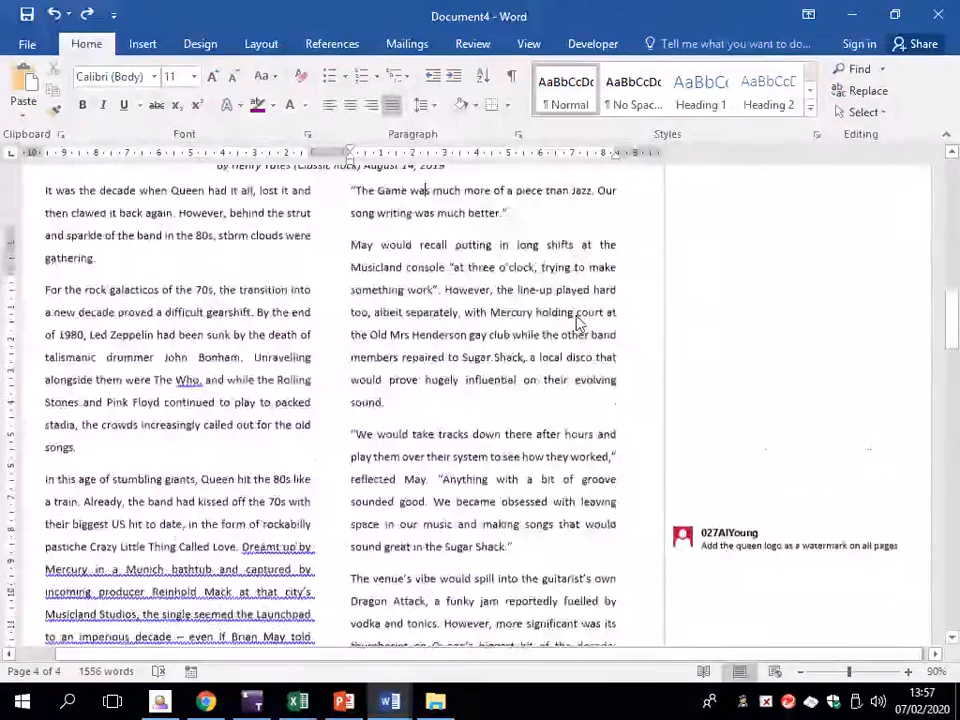
scroll(553, 313, "down", 3)
scroll(556, 323, "down", 1)
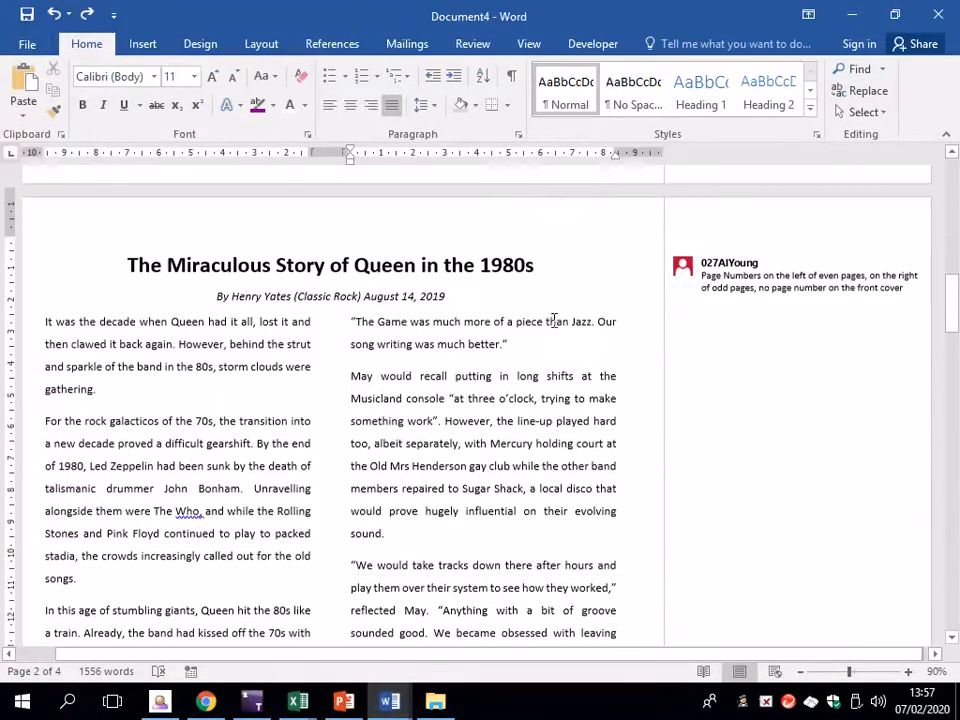
left_click(795, 279)
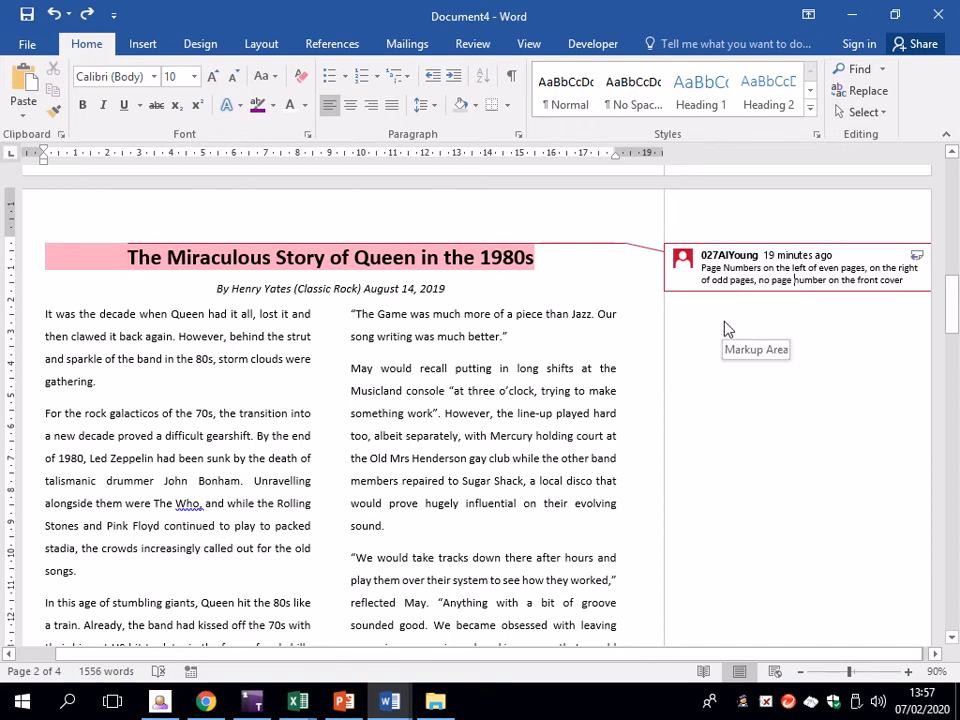
scroll(615, 362, "up", 2)
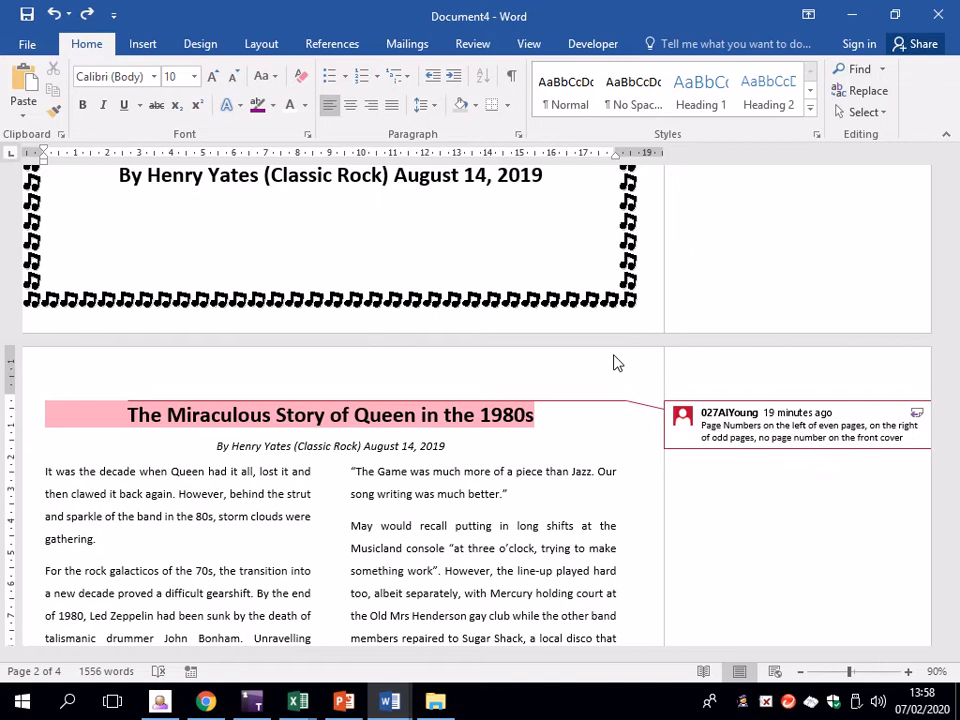
scroll(395, 310, "up", 5)
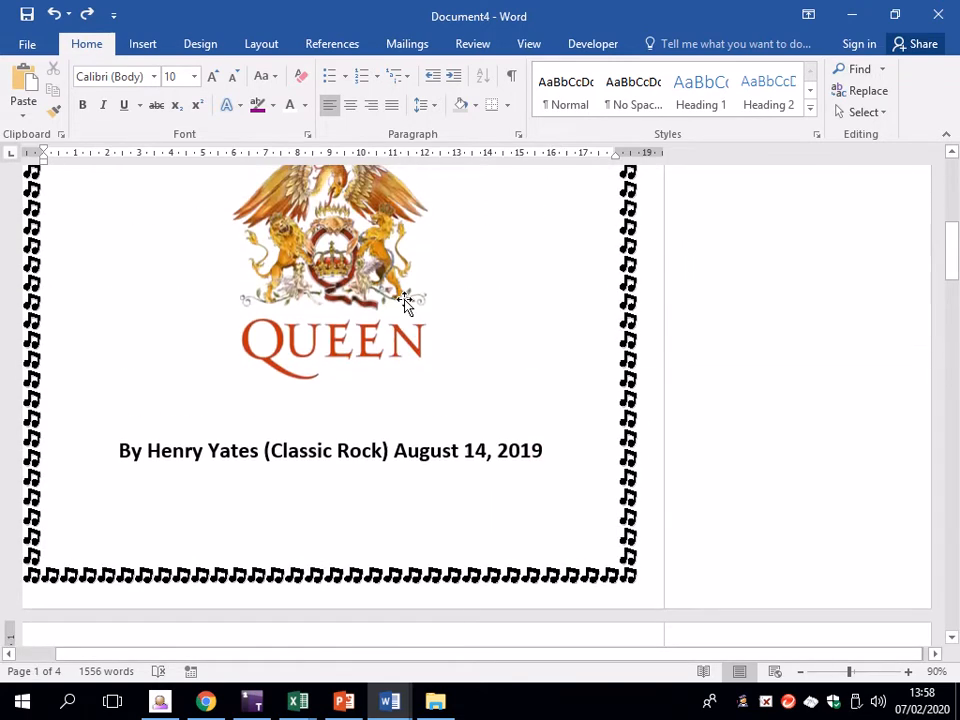
Edit the cover page footer with Different First Page and Different Odd & Even Pages enabled
left_click(143, 44)
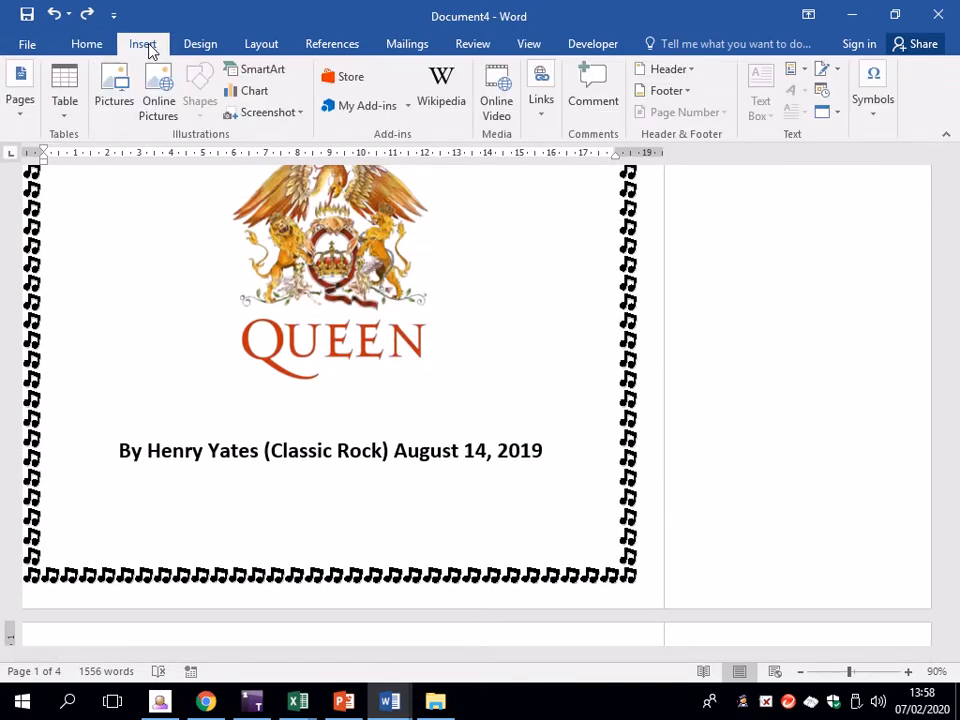
scroll(148, 50, "up", 1)
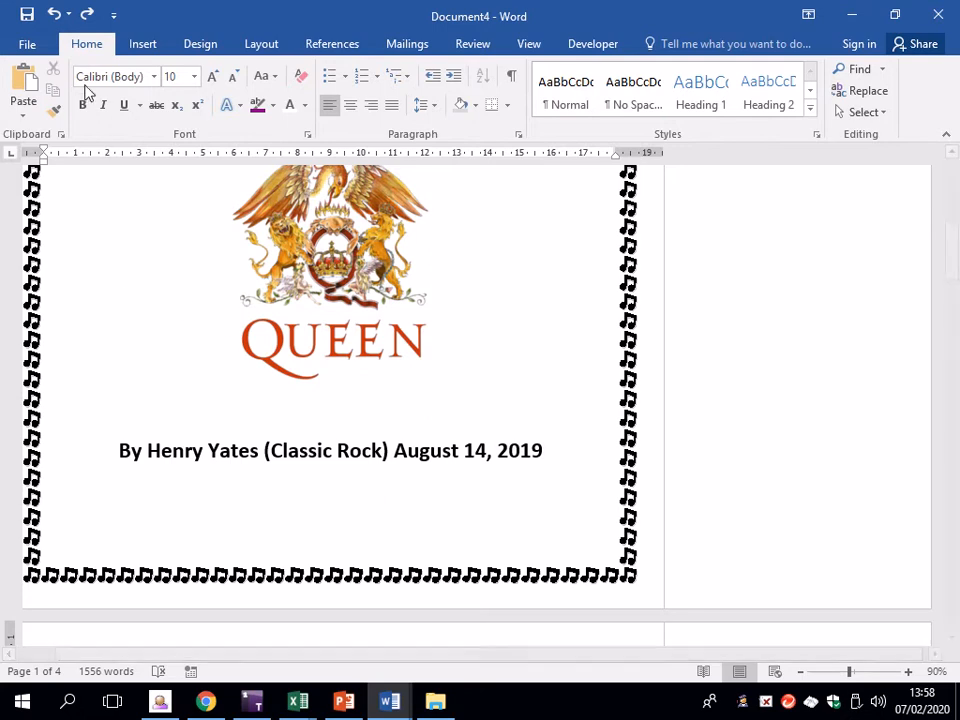
left_click(141, 46)
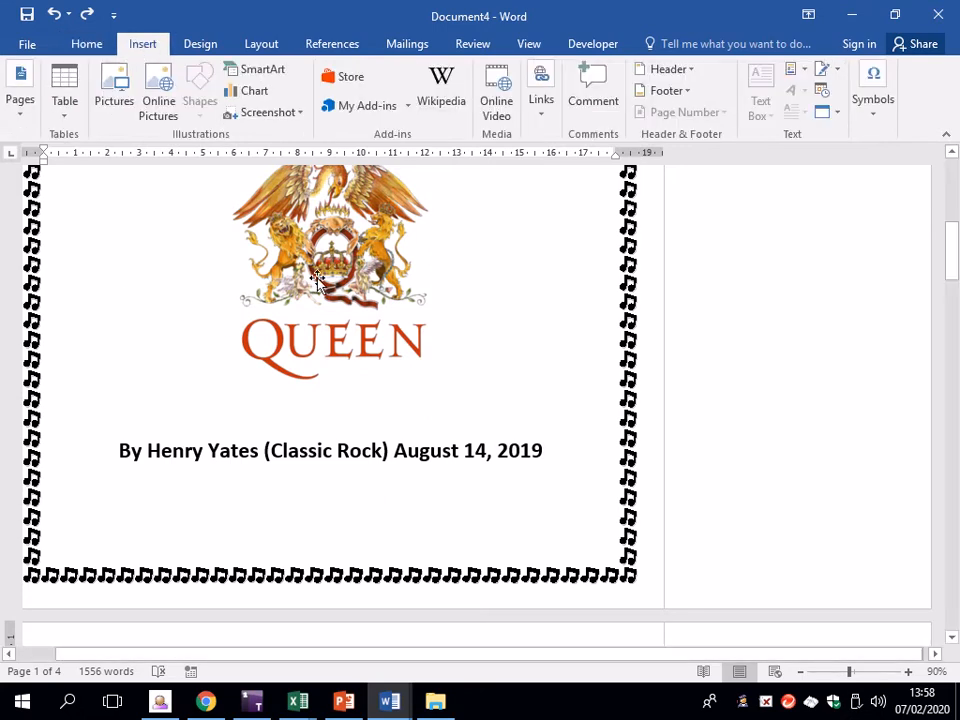
double_click(394, 585)
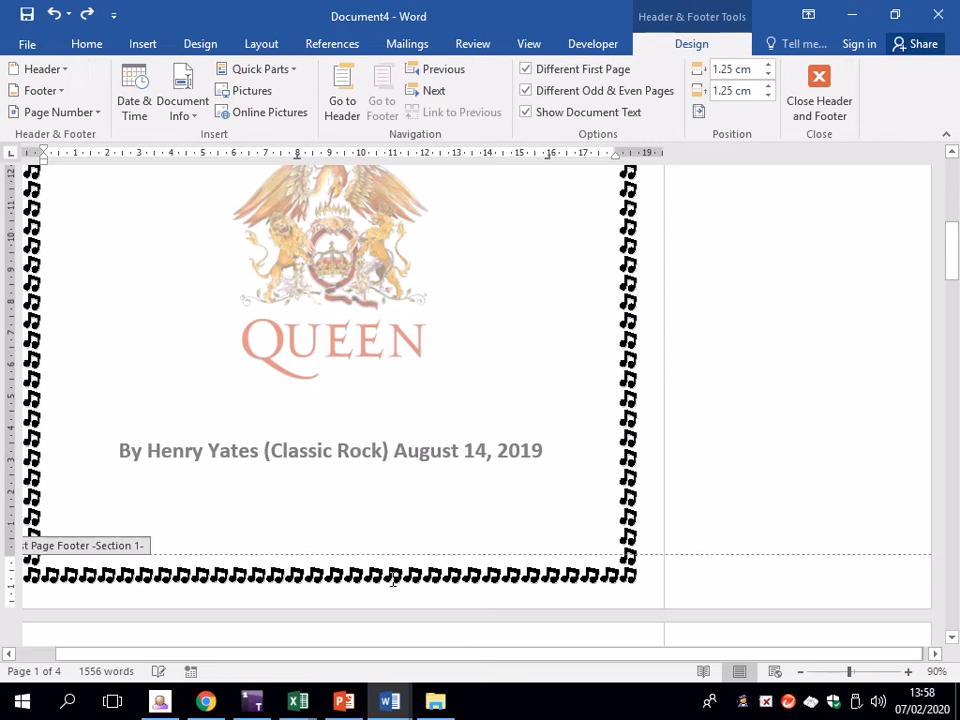
left_click(555, 75)
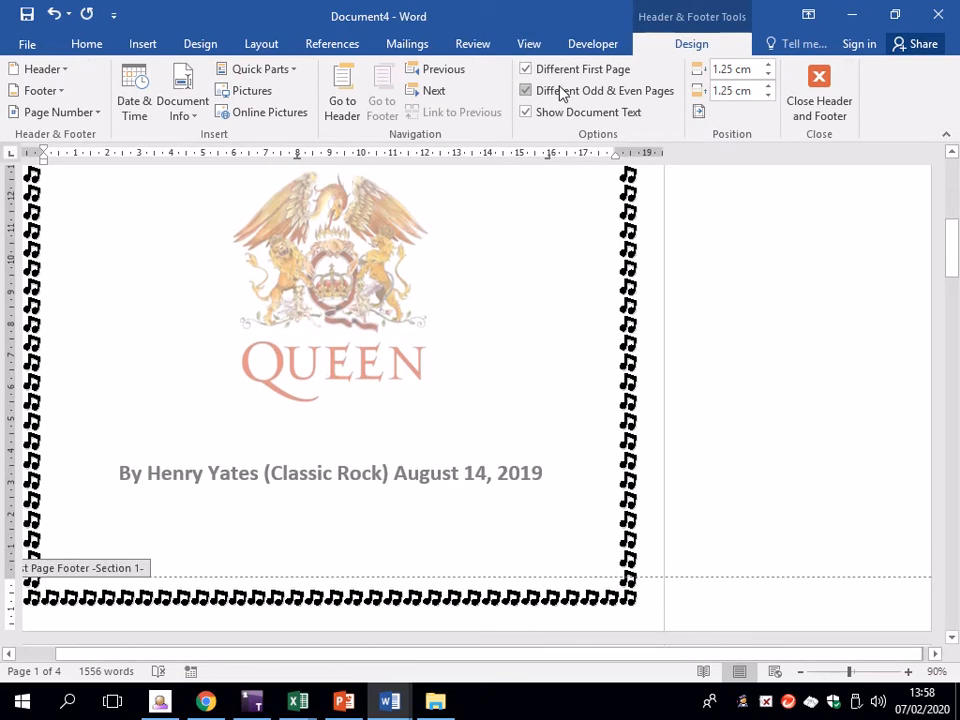
left_click(557, 93)
scroll(480, 390, "down", 5)
scroll(435, 380, "down", 10)
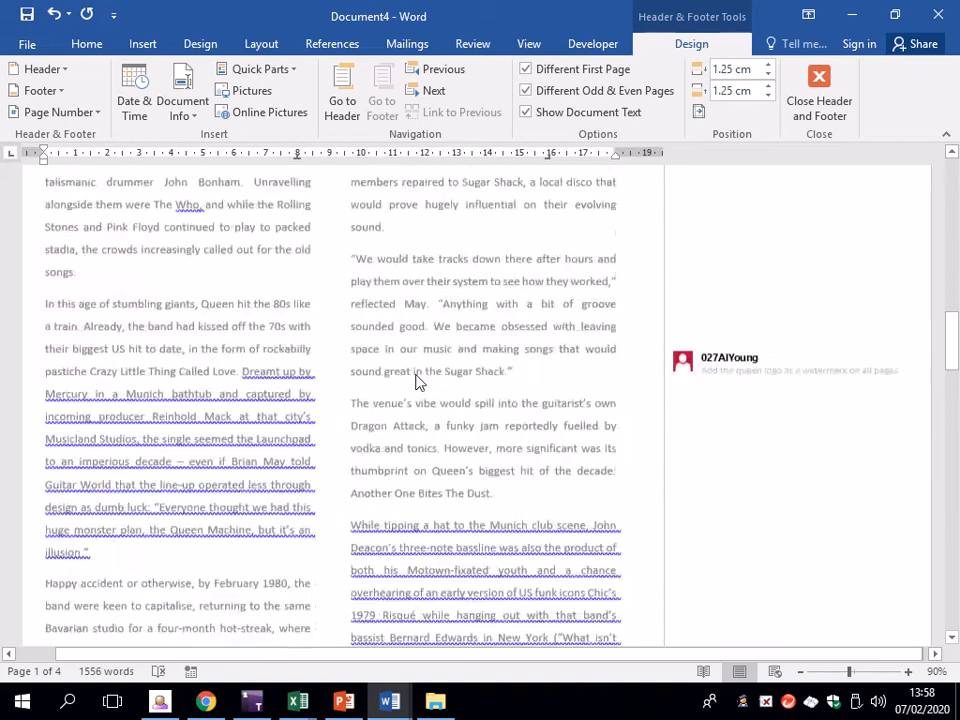
Add a left-aligned Accent Bar 1 page number to the even-page footers, reading '2 | Page'
left_click(142, 367)
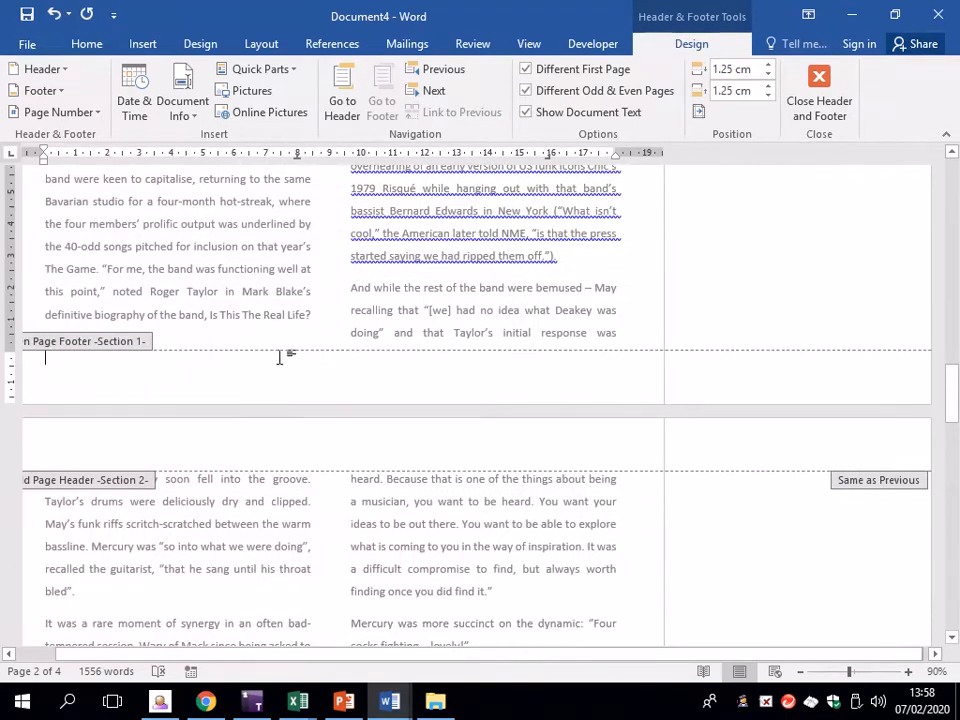
scroll(281, 357, "down", 1)
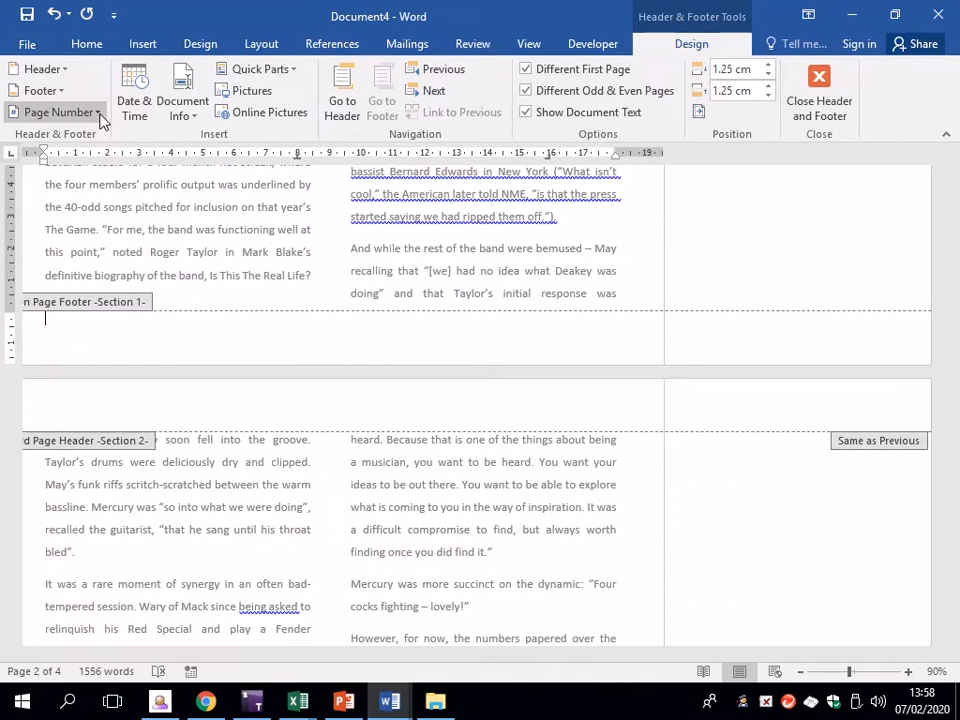
left_click(99, 115)
mouse_move(172, 162)
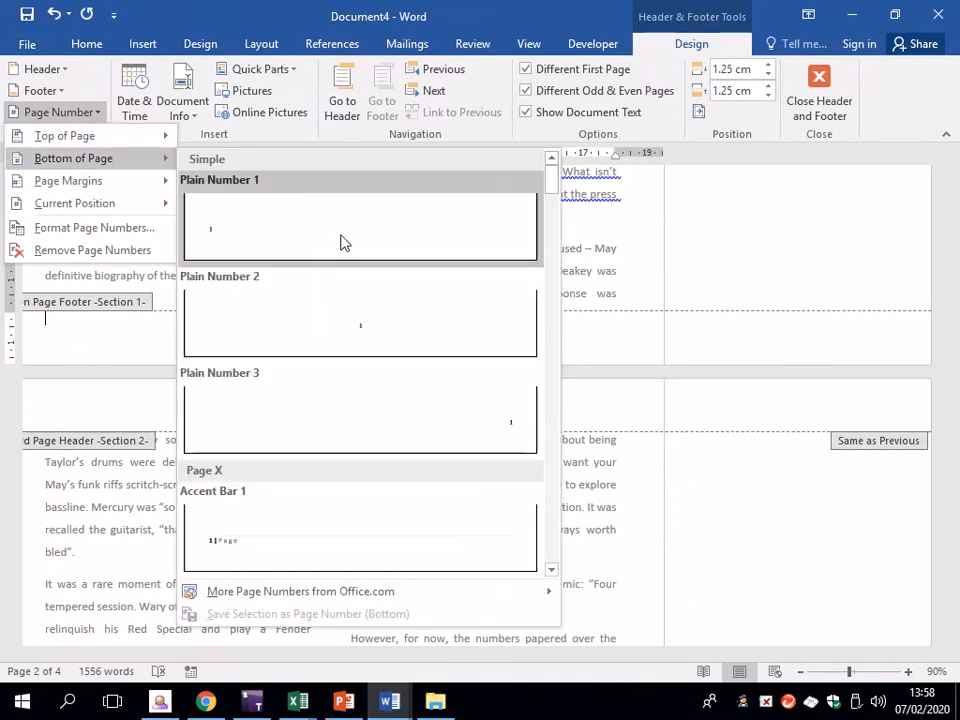
left_click(350, 518)
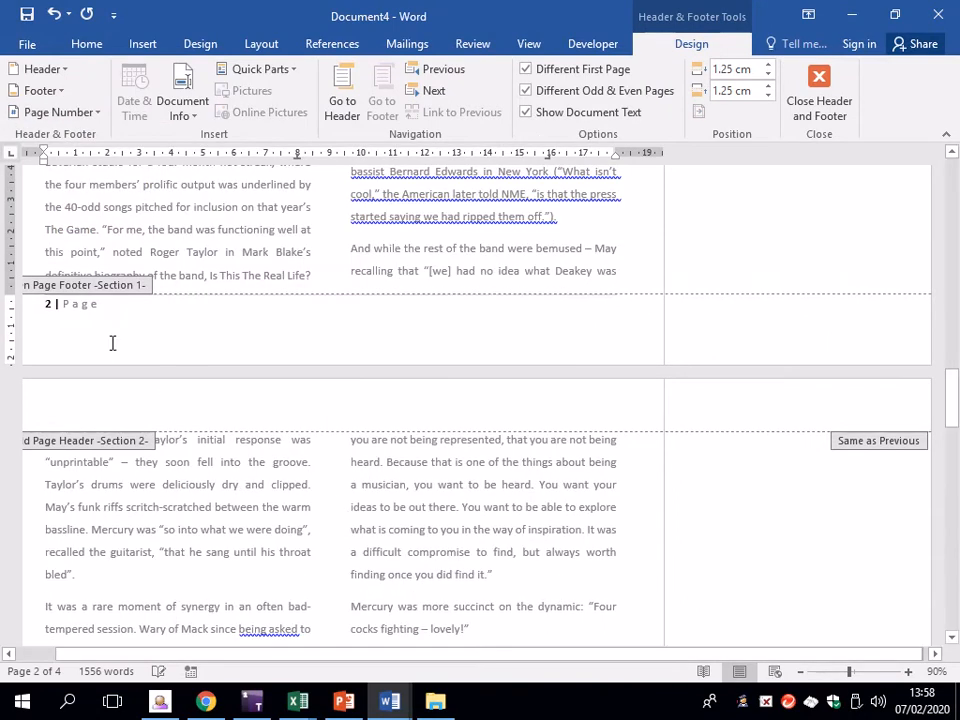
scroll(236, 347, "down", 15)
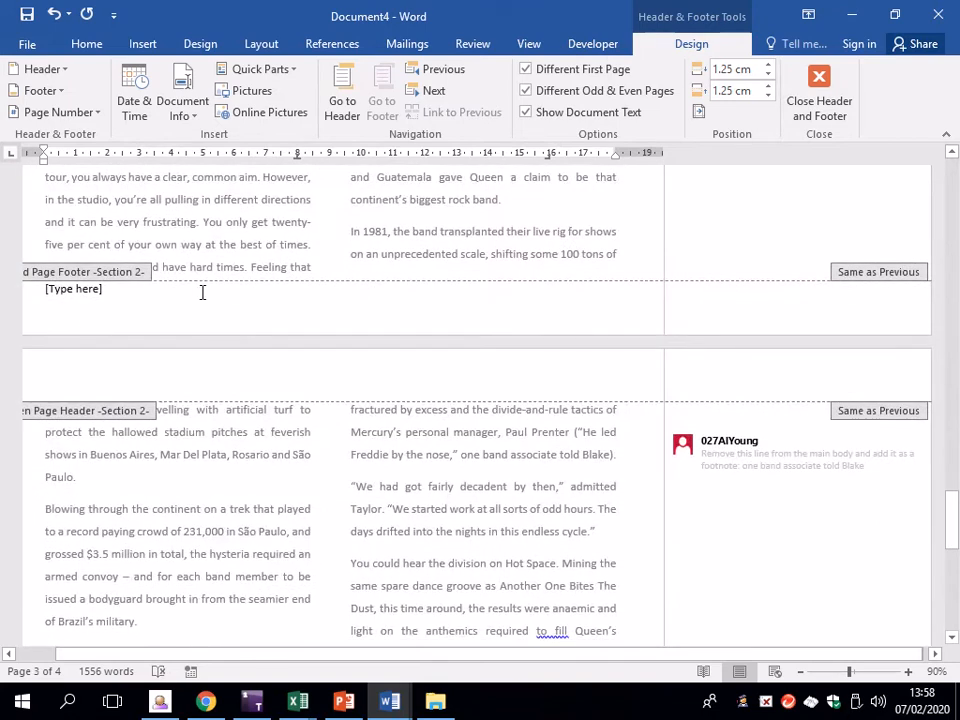
scroll(202, 292, "down", 8)
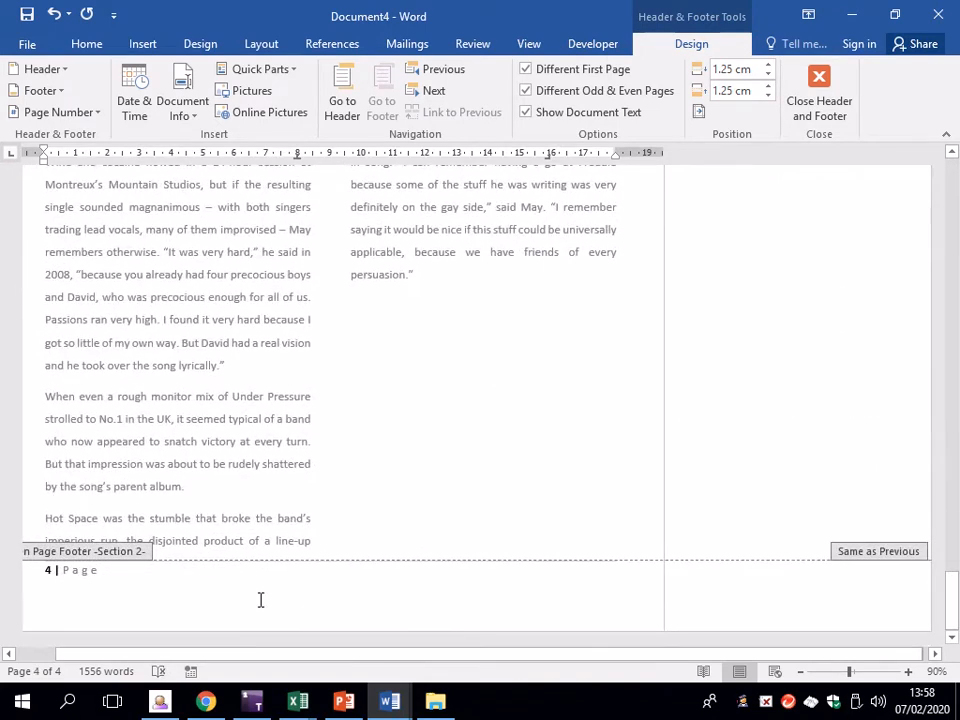
scroll(297, 460, "up", 8)
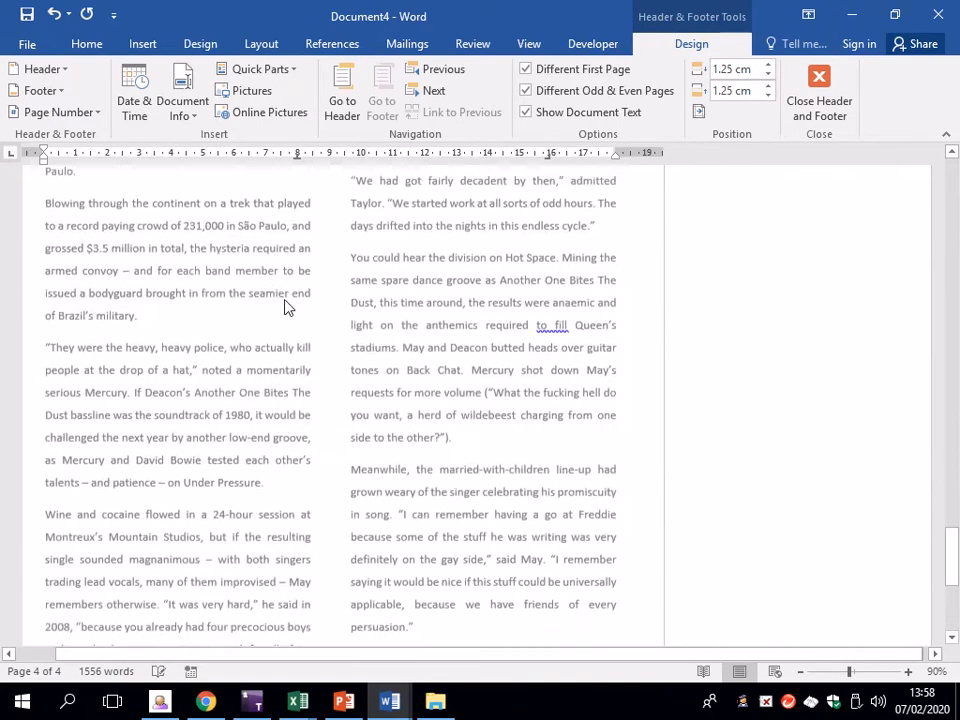
Delete the odd-page footer placeholder and insert a right-aligned Accent Bar 2 number, '3 | Page'
left_click(156, 272)
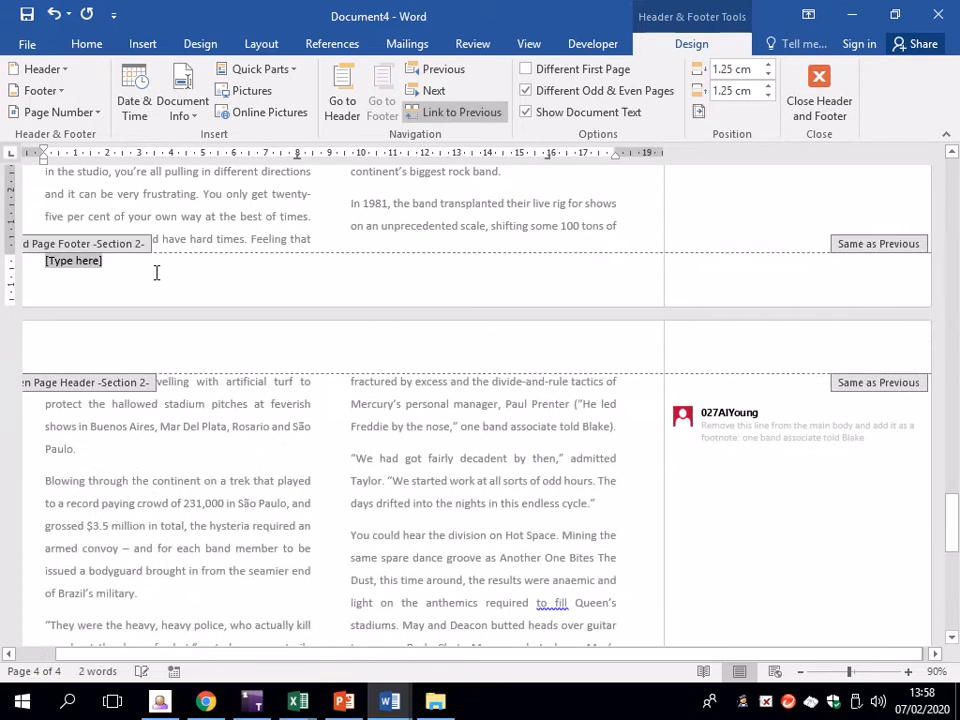
key("Delete")
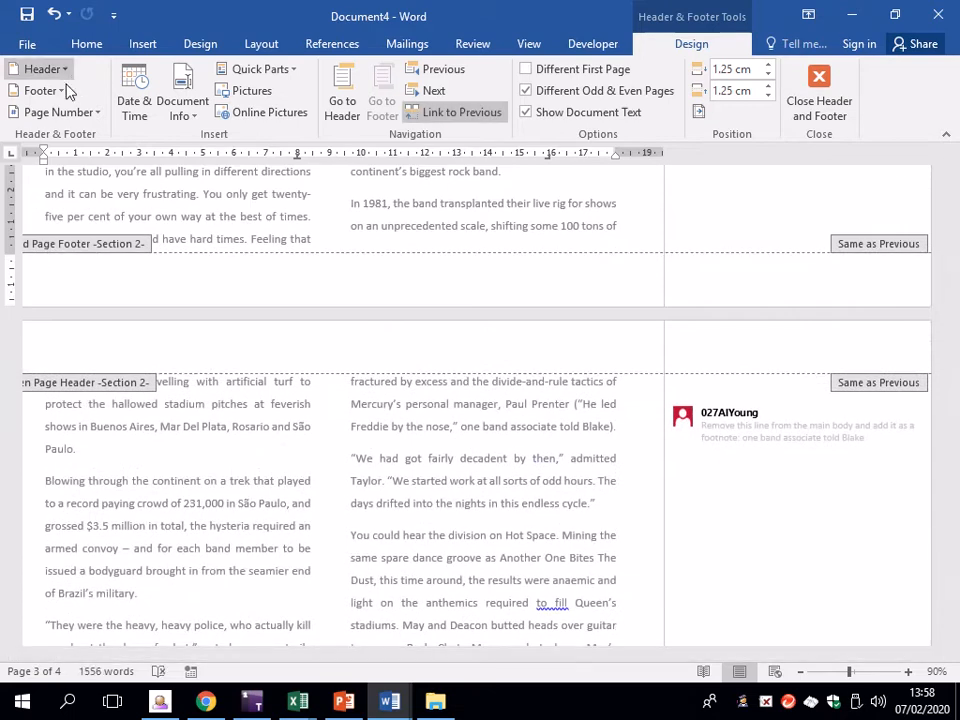
left_click(58, 112)
mouse_move(122, 188)
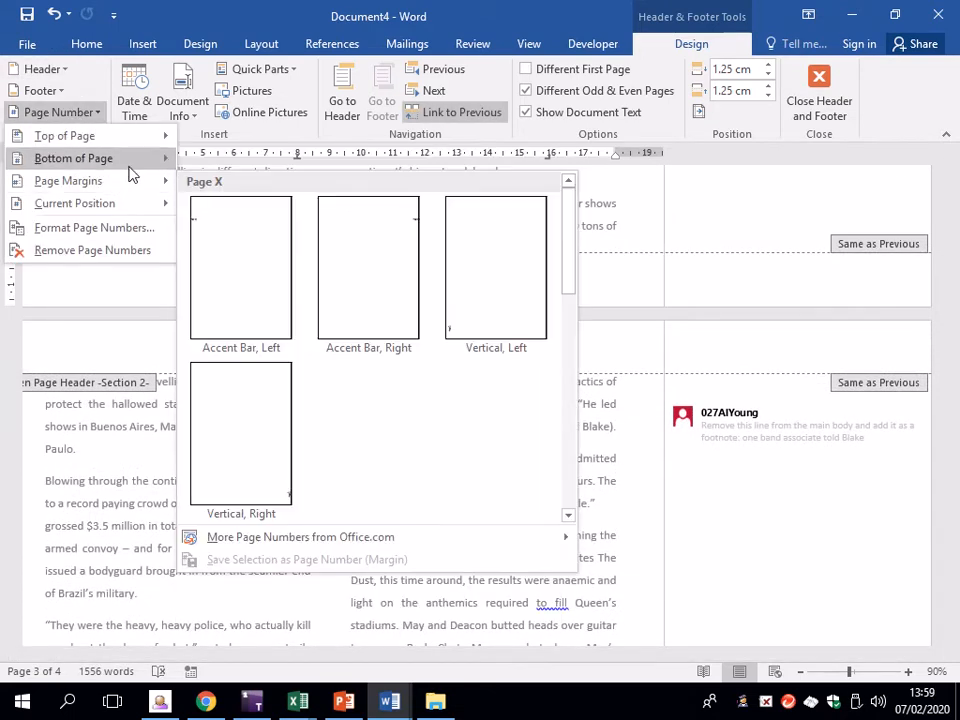
mouse_move(133, 160)
scroll(443, 527, "down", 3)
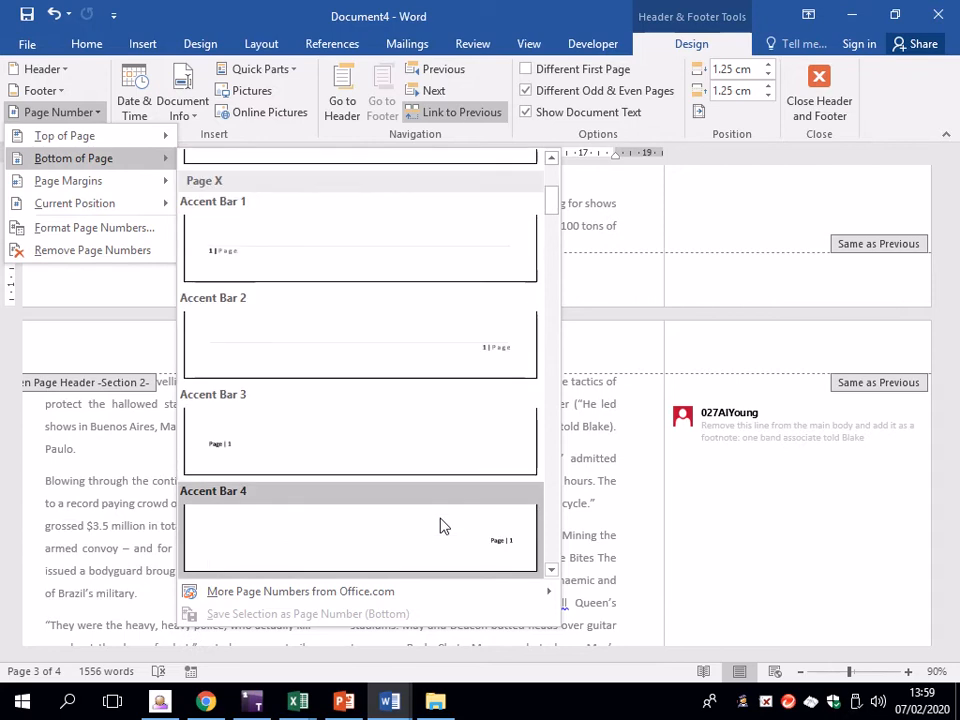
left_click(476, 372)
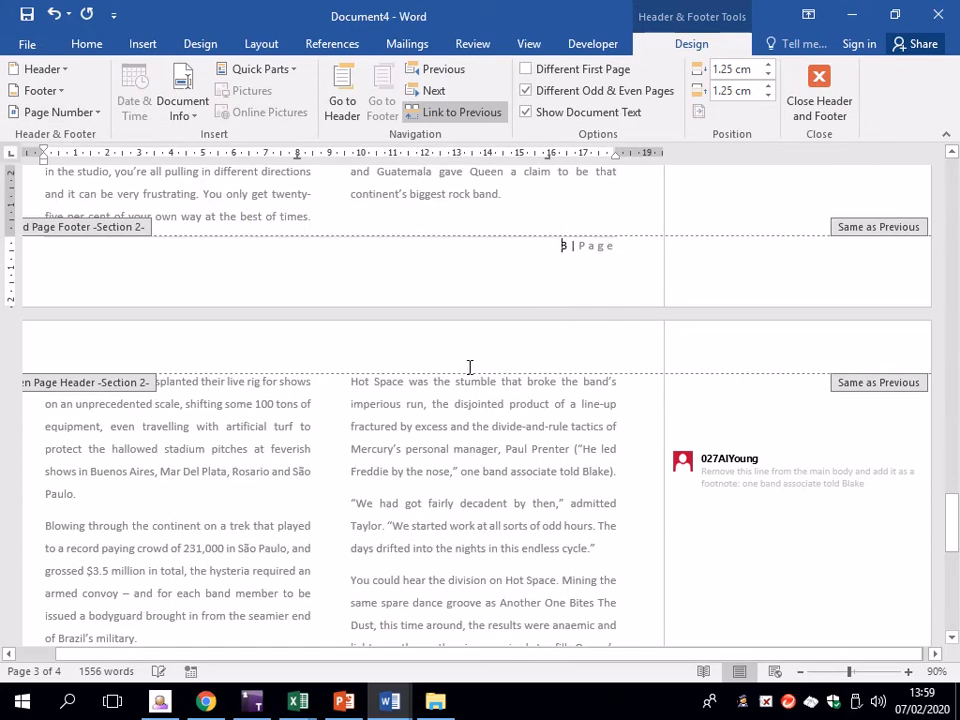
scroll(405, 390, "up", 10)
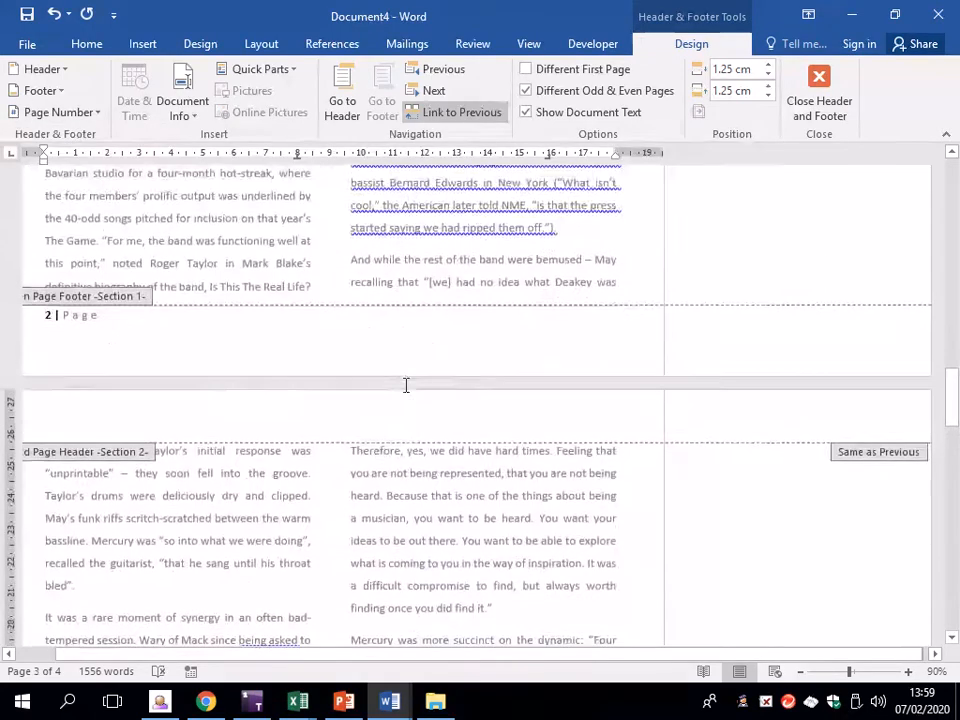
scroll(406, 385, "down", 10)
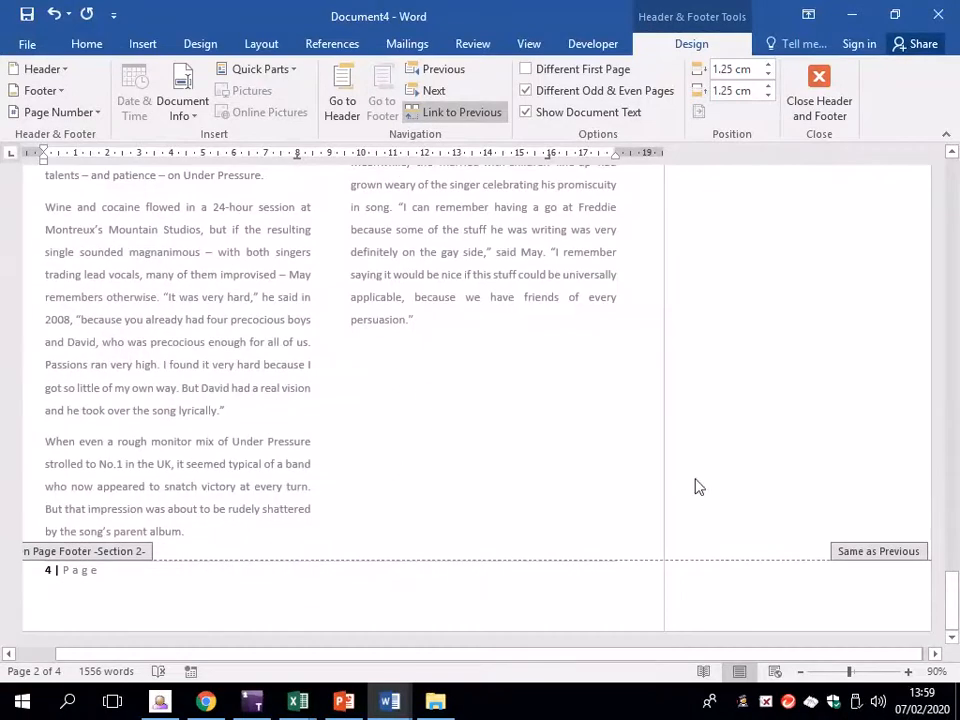
left_click_drag(953, 592, 954, 266)
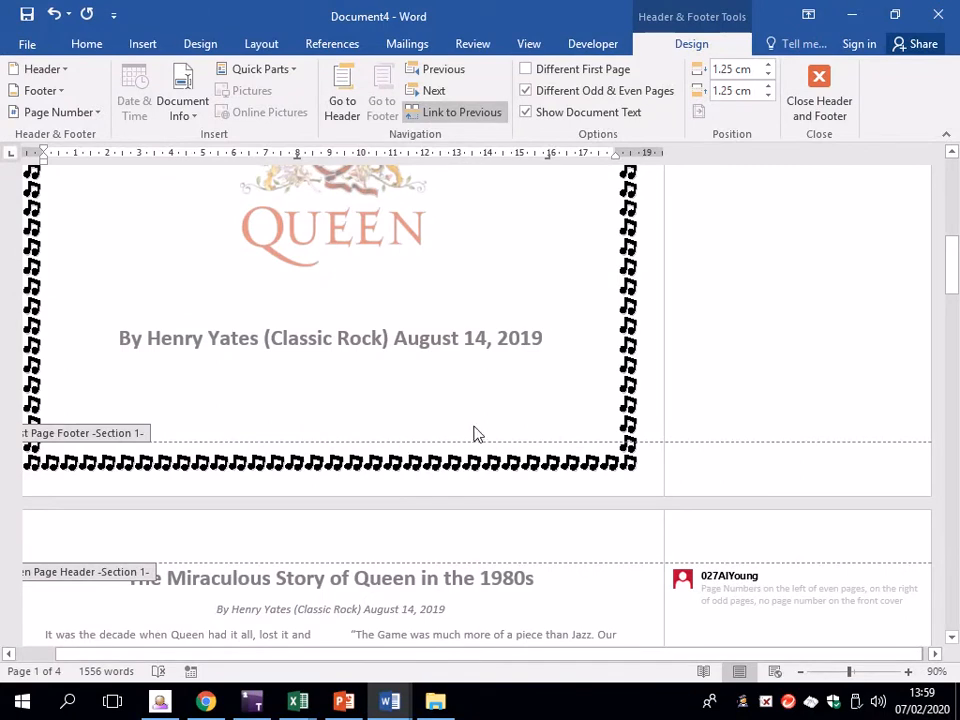
Close header and footer editing and delete the page-numbering comment
left_click(826, 92)
scroll(485, 503, "down", 3)
scroll(491, 511, "down", 20)
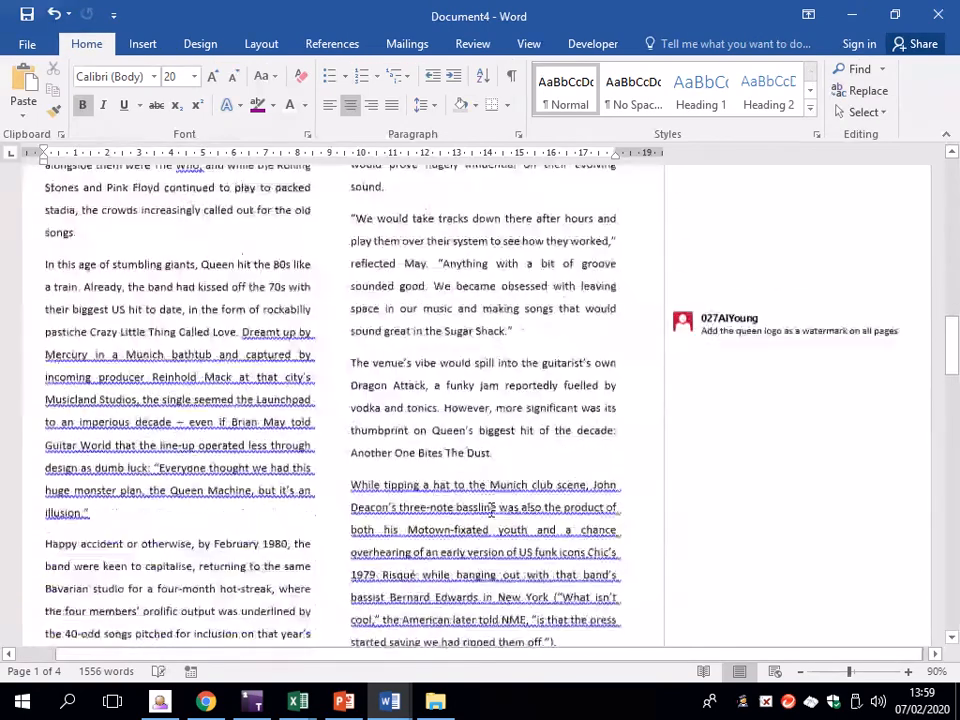
scroll(513, 518, "down", 15)
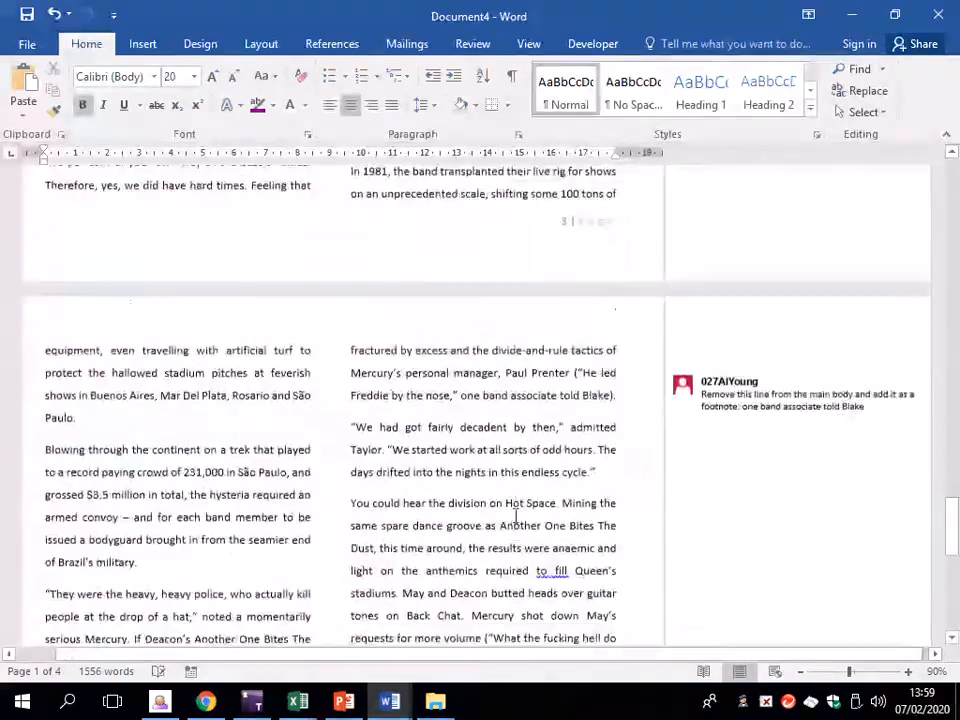
scroll(520, 512, "up", 4)
scroll(533, 510, "up", 20)
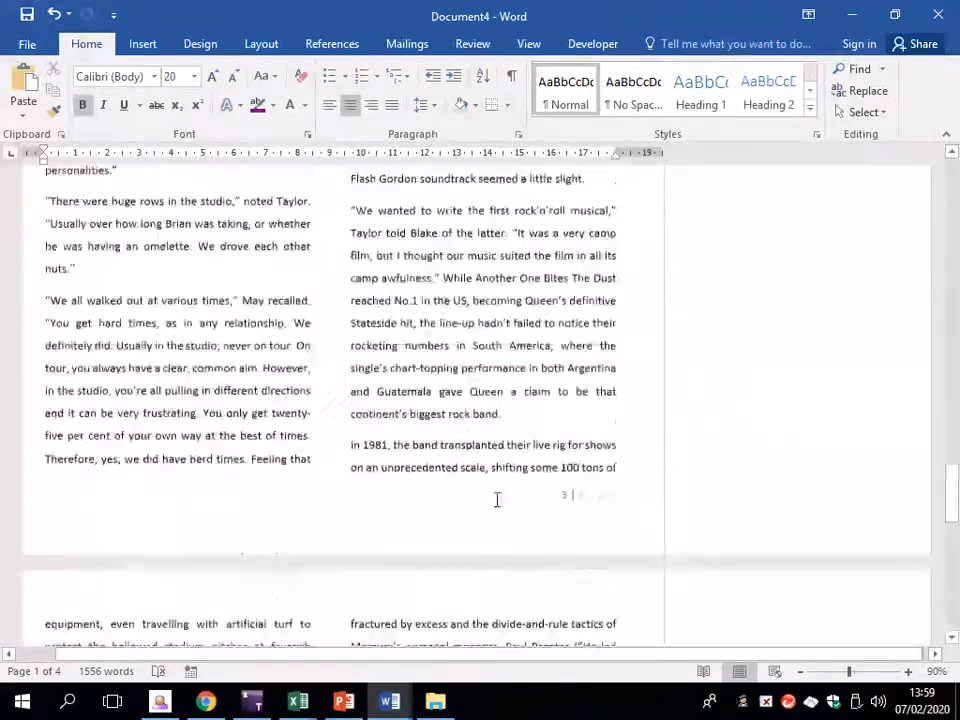
scroll(591, 473, "up", 2)
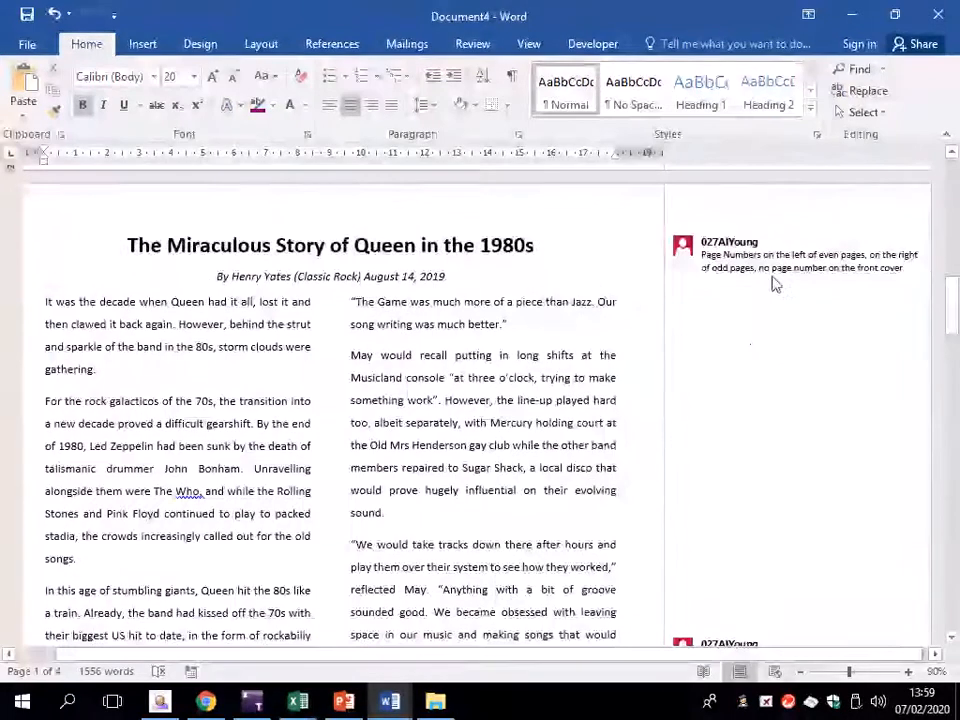
right_click(774, 272)
left_click(690, 393)
Select the comment about the watermark to read it
scroll(706, 404, "down", 4)
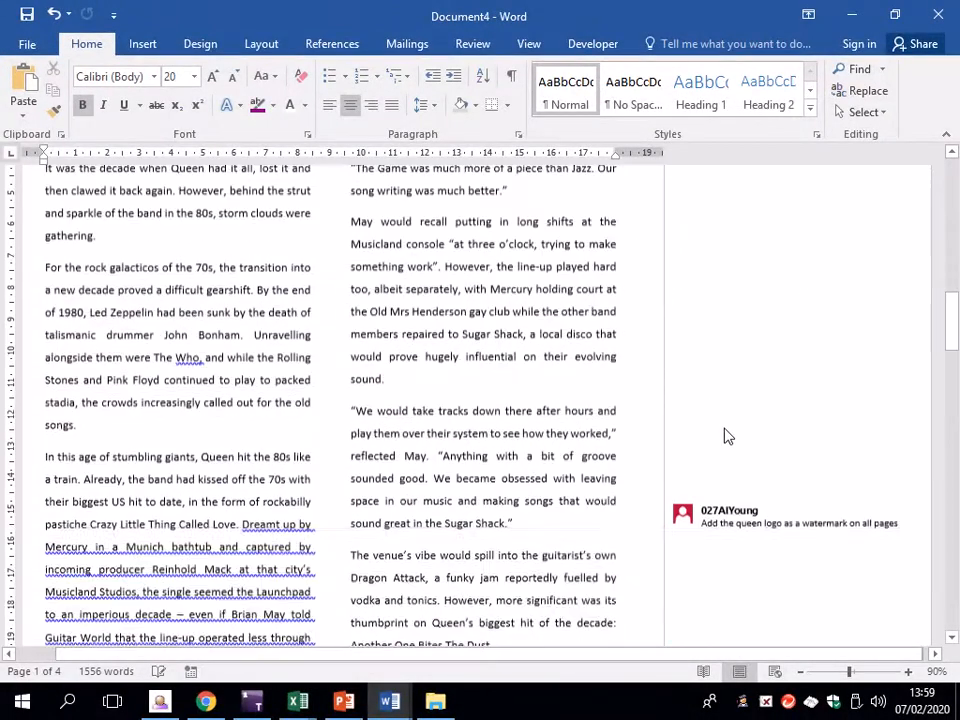
left_click(737, 460)
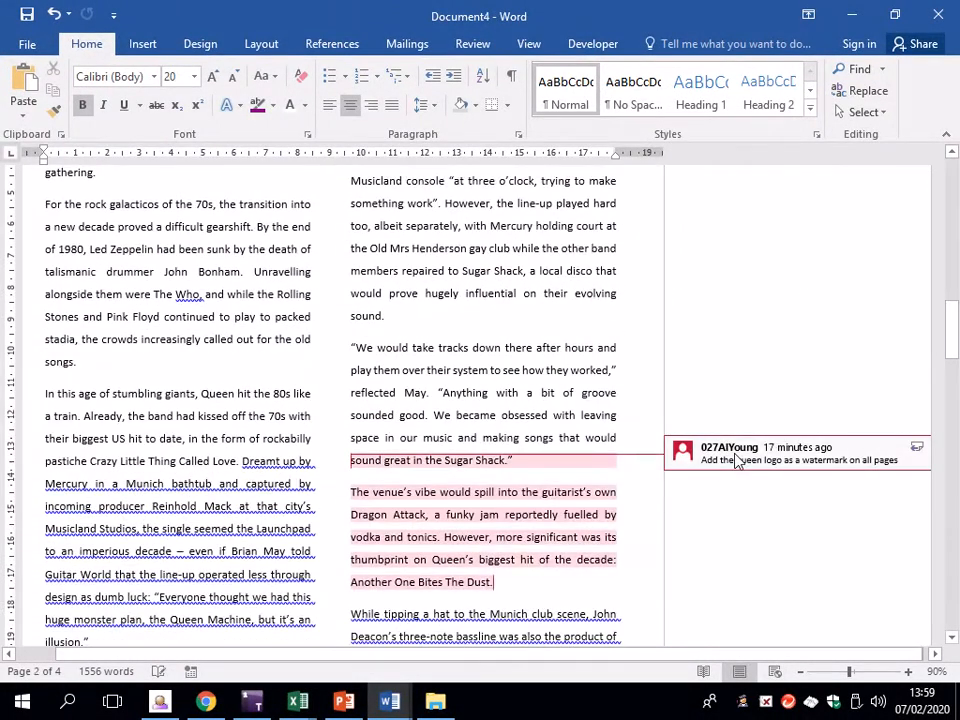
scroll(546, 456, "down", 2)
left_click(456, 405)
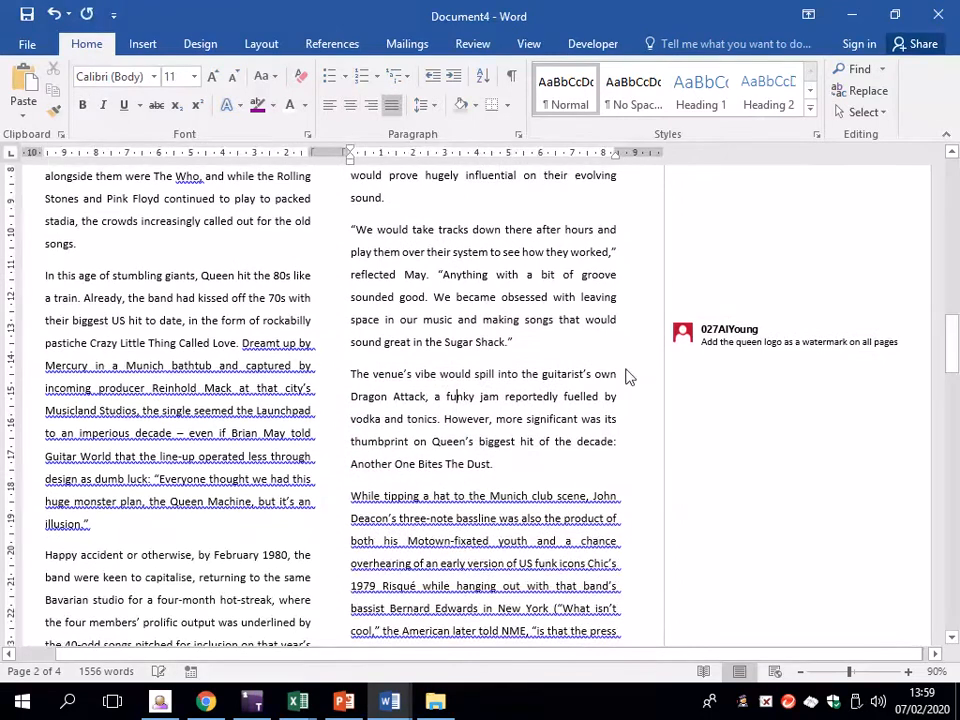
left_click(820, 337)
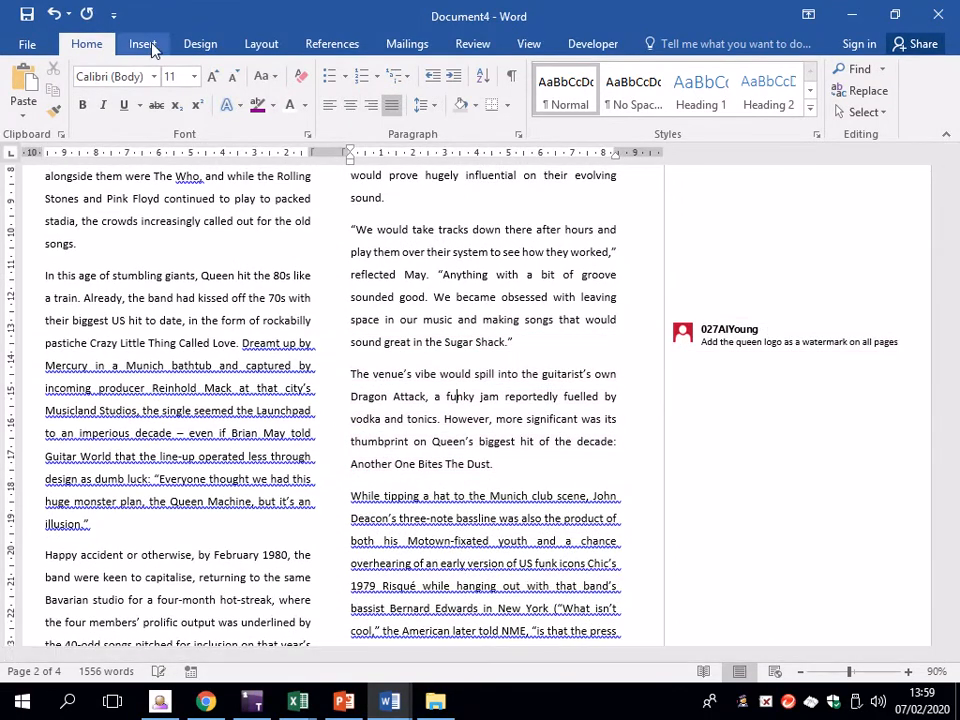
Start a custom picture watermark from the Design tab's Watermark menu
left_click(210, 44)
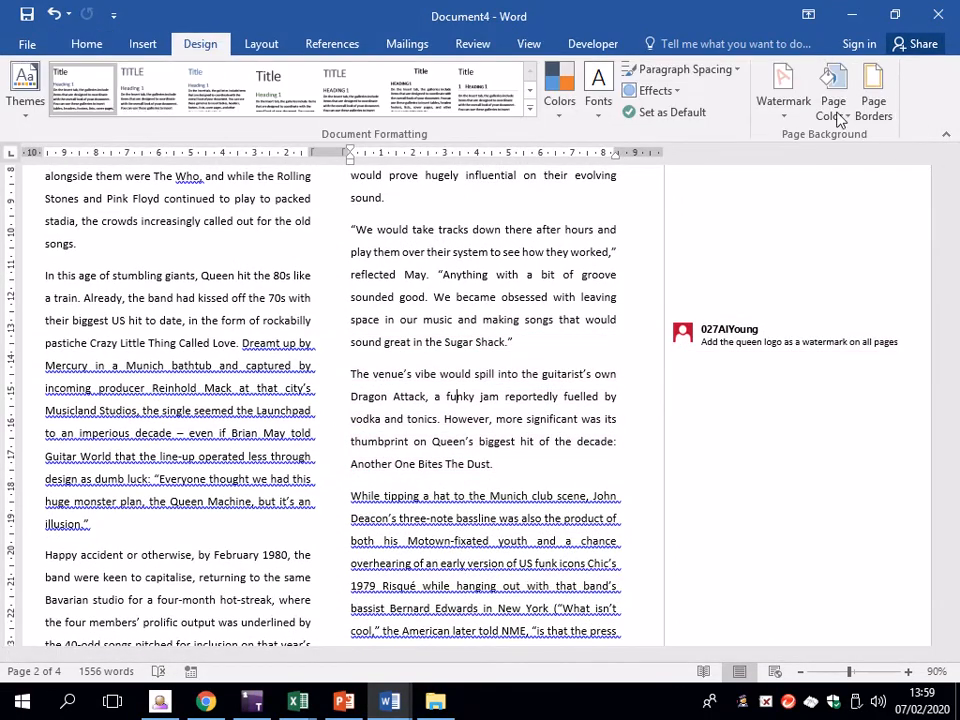
left_click(781, 100)
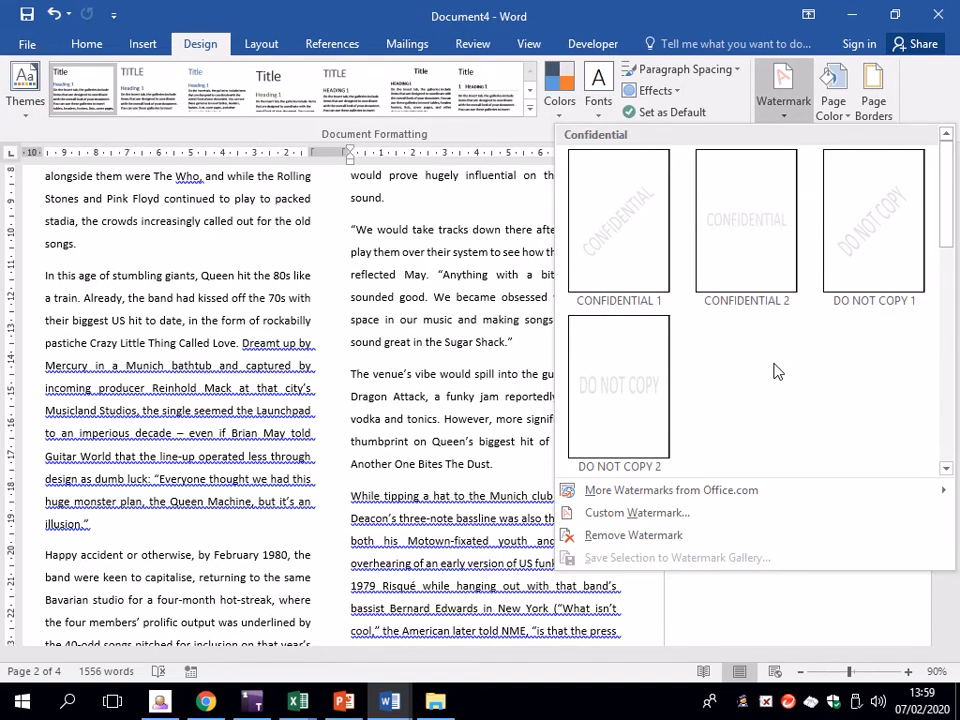
scroll(780, 390, "down", 5)
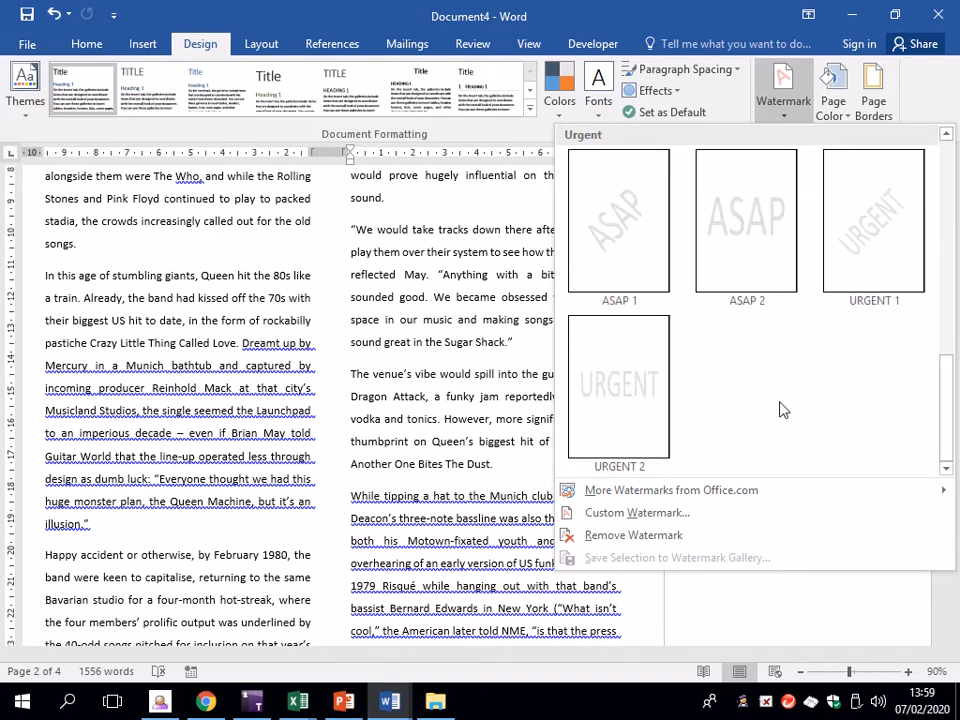
scroll(799, 345, "up", 5)
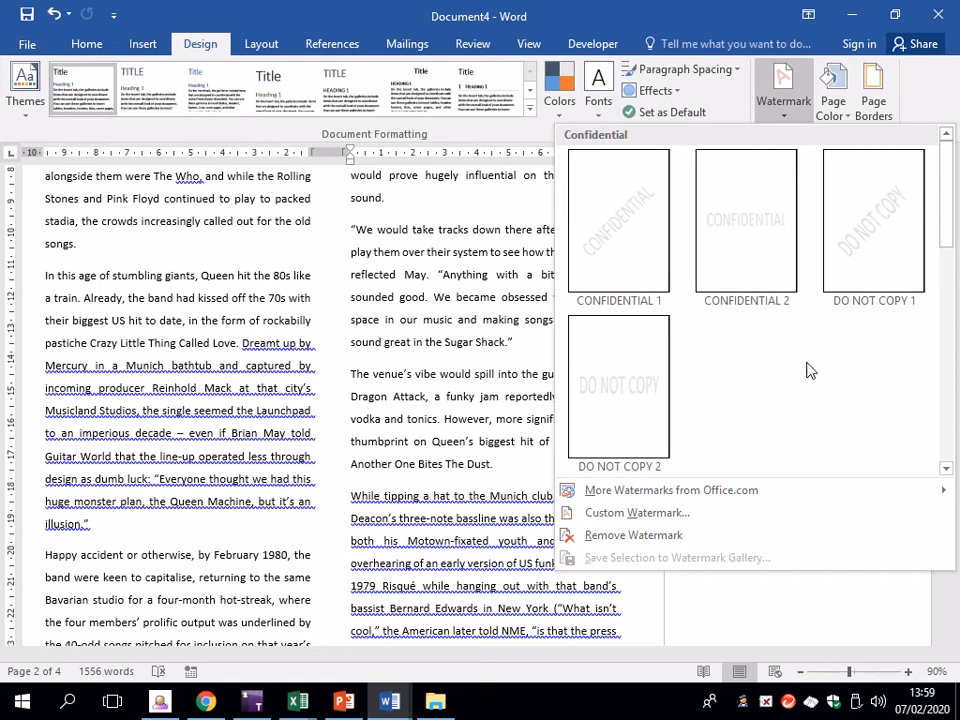
left_click(705, 513)
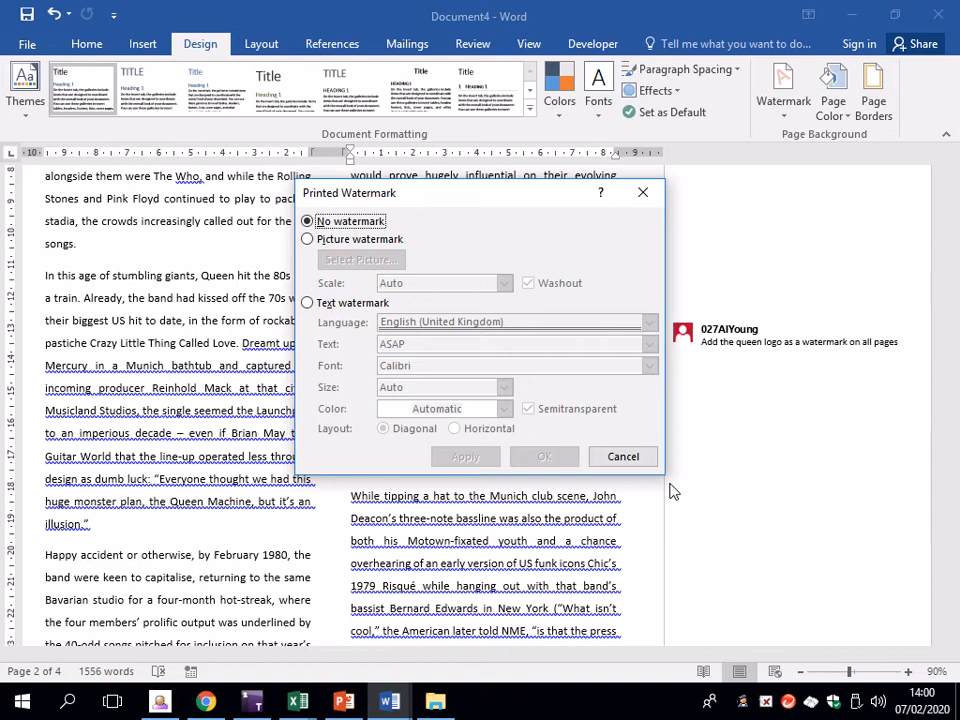
left_click(308, 239)
Insert the Queen crest from a Bing 'queen logo' search as a washed-out, Auto-scale watermark
left_click(350, 259)
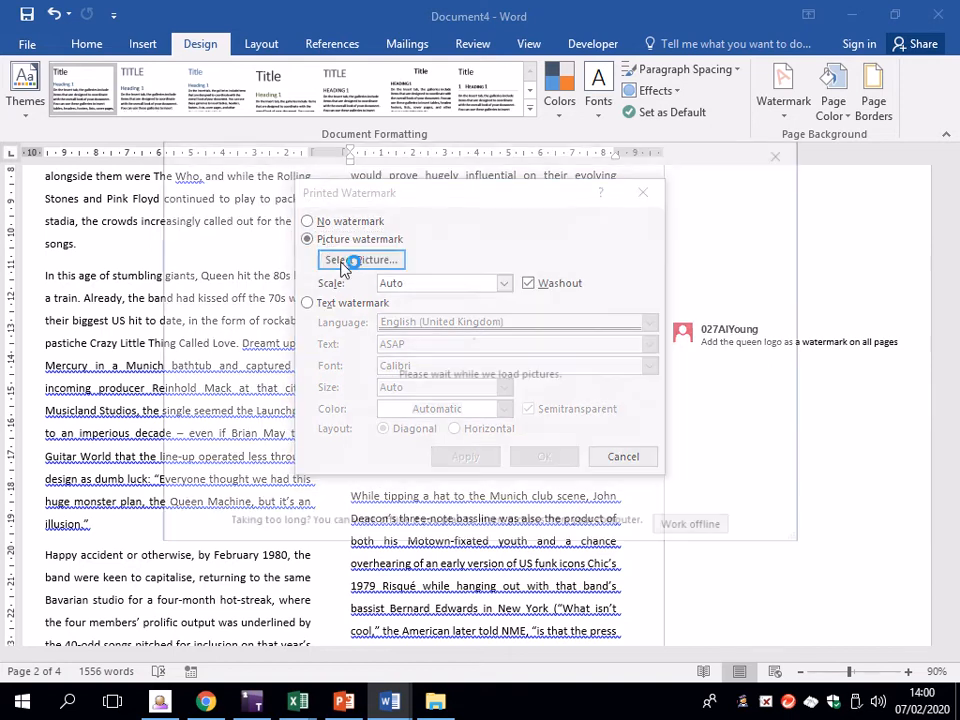
left_click(567, 306)
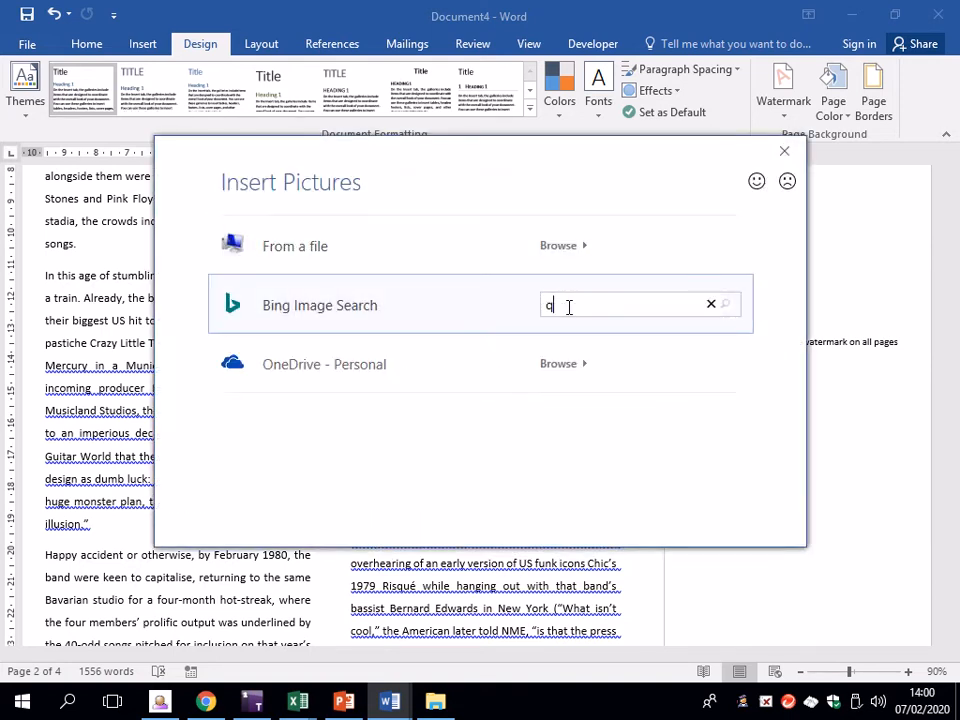
type("queen logo")
key("Return")
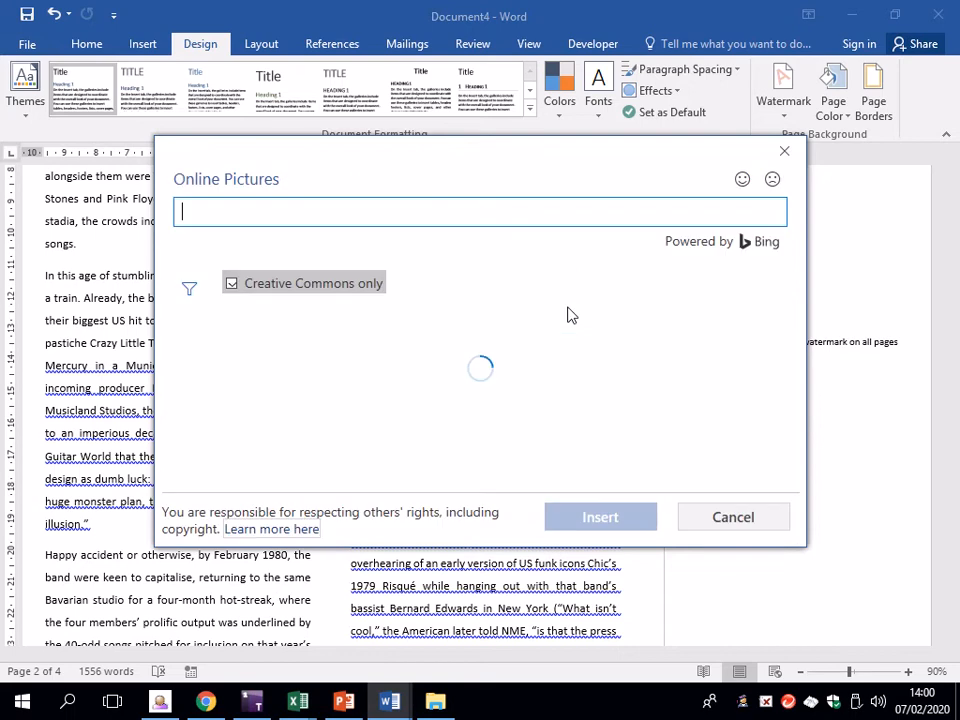
left_click(733, 400)
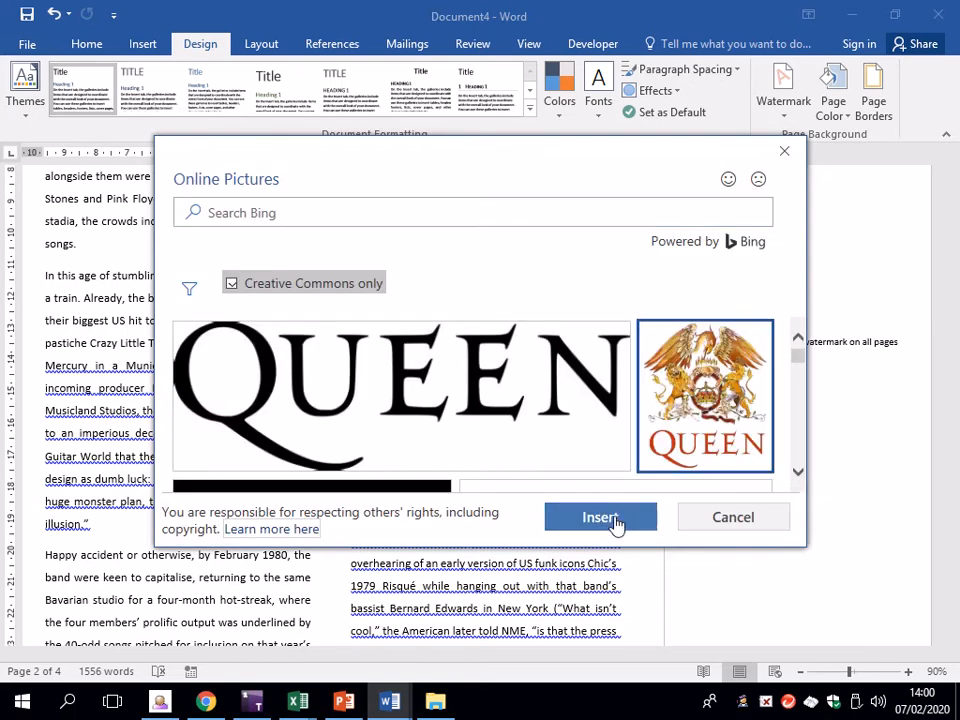
left_click(617, 518)
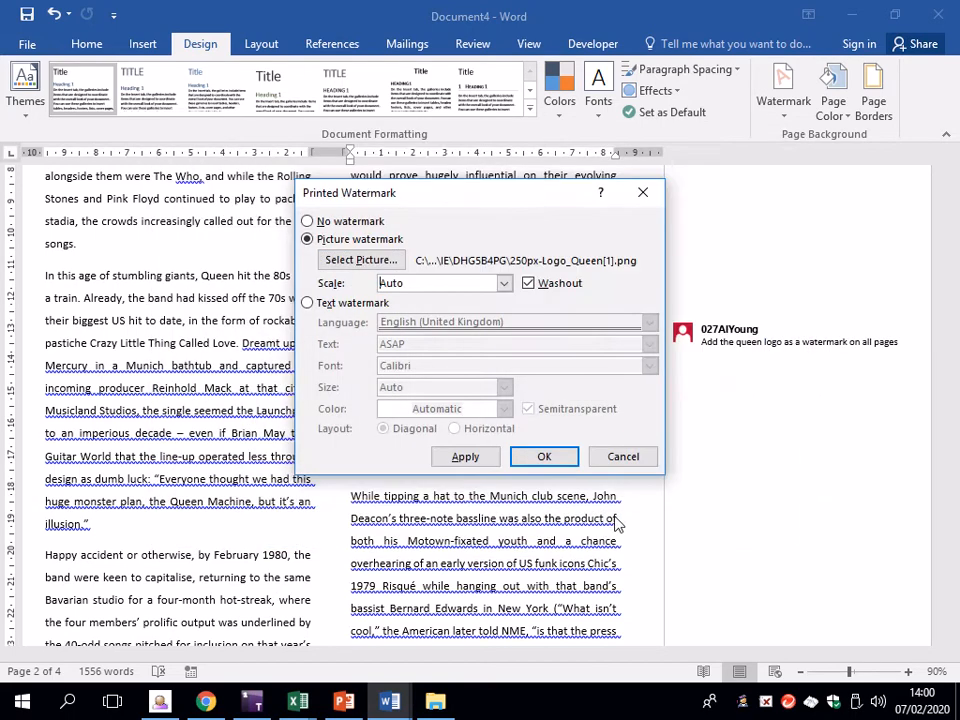
left_click(504, 286)
left_click(501, 298)
left_click(552, 456)
scroll(398, 402, "up", 3)
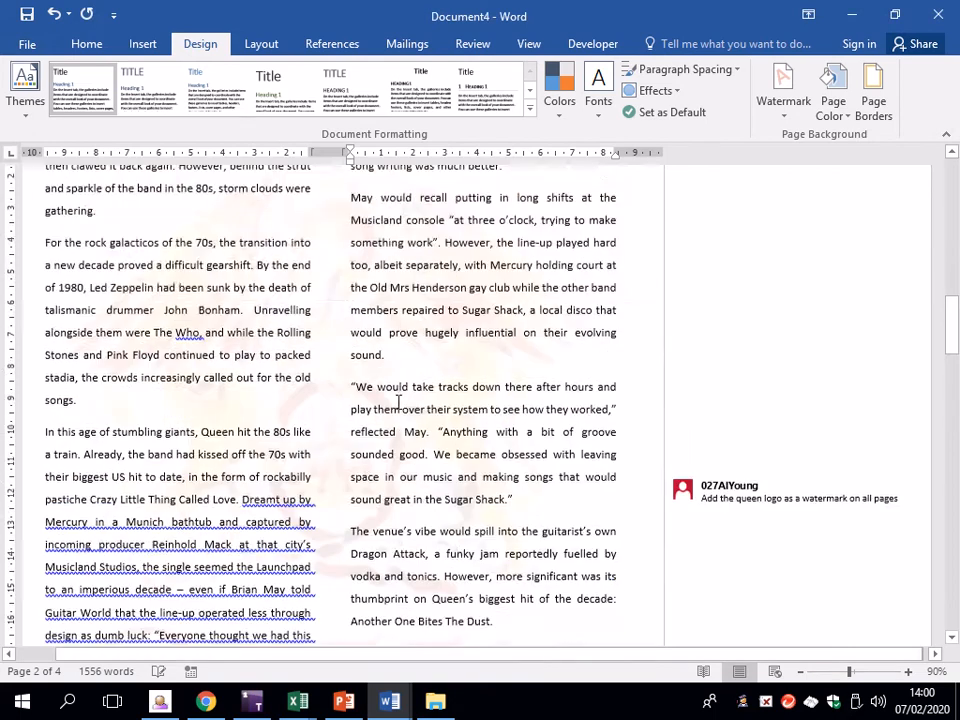
Check the Queen logo watermark across the pages and delete the watermark comment
scroll(347, 392, "up", 10)
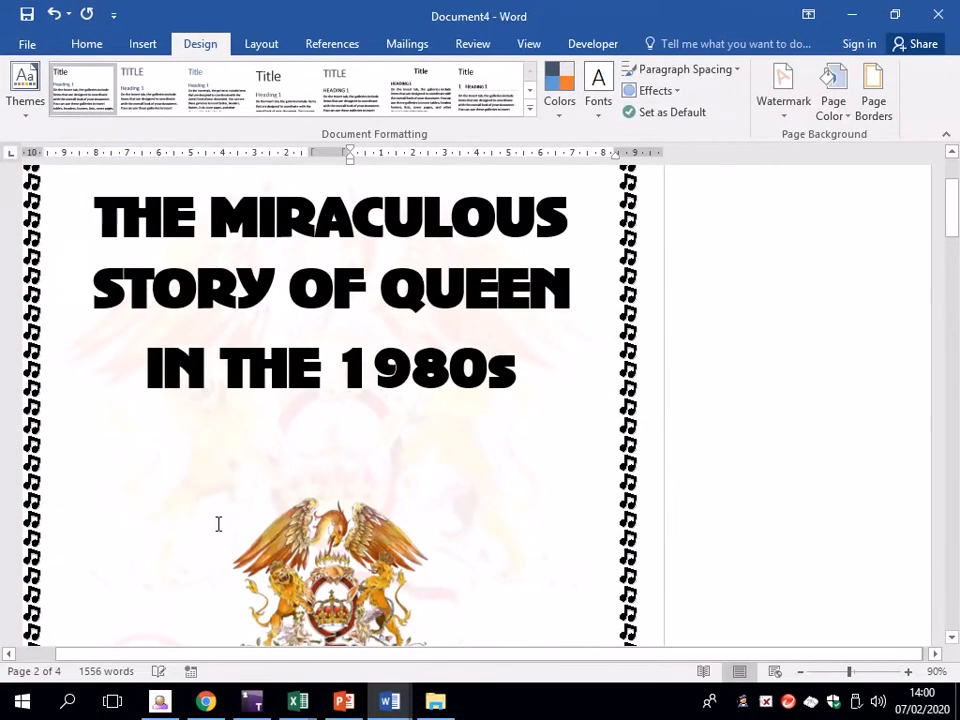
scroll(498, 478, "down", 10)
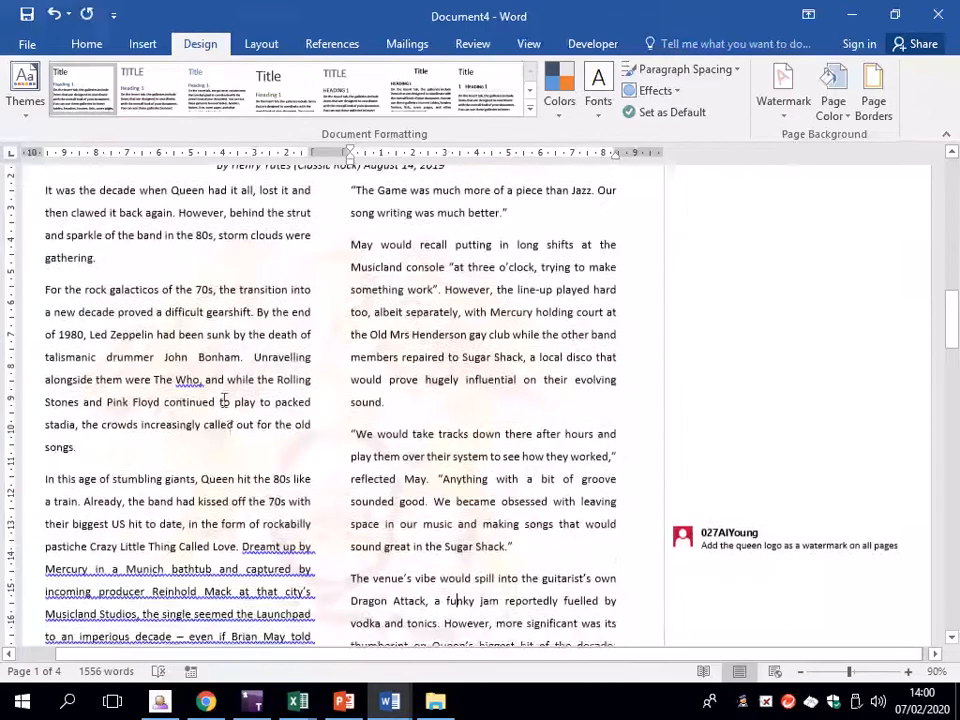
scroll(401, 486, "down", 10)
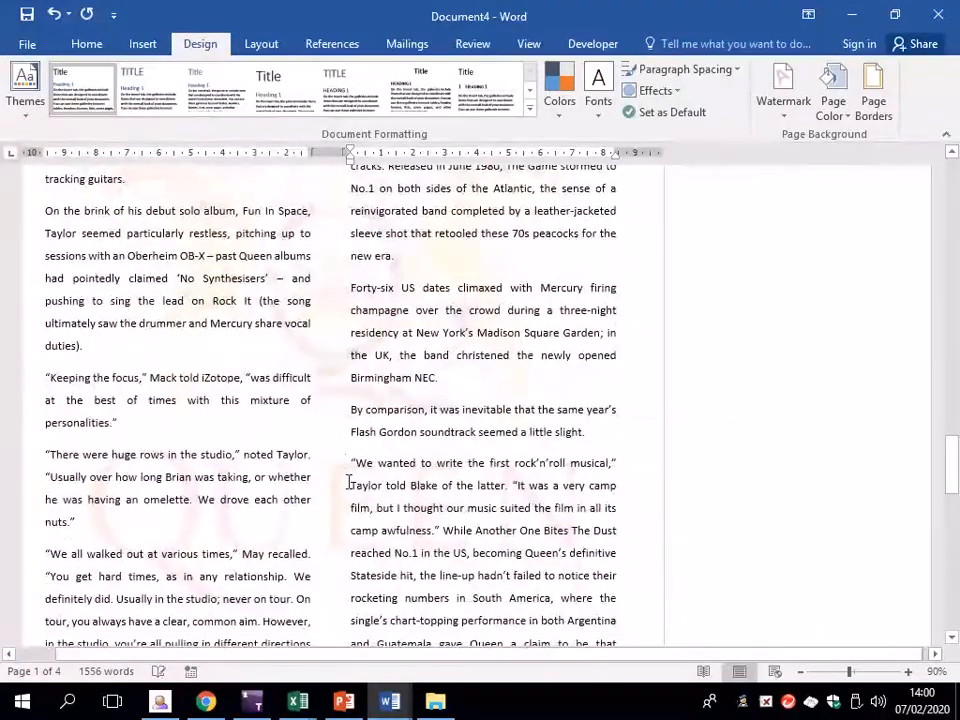
scroll(349, 480, "down", 5)
scroll(373, 553, "down", 4)
scroll(416, 516, "down", 7)
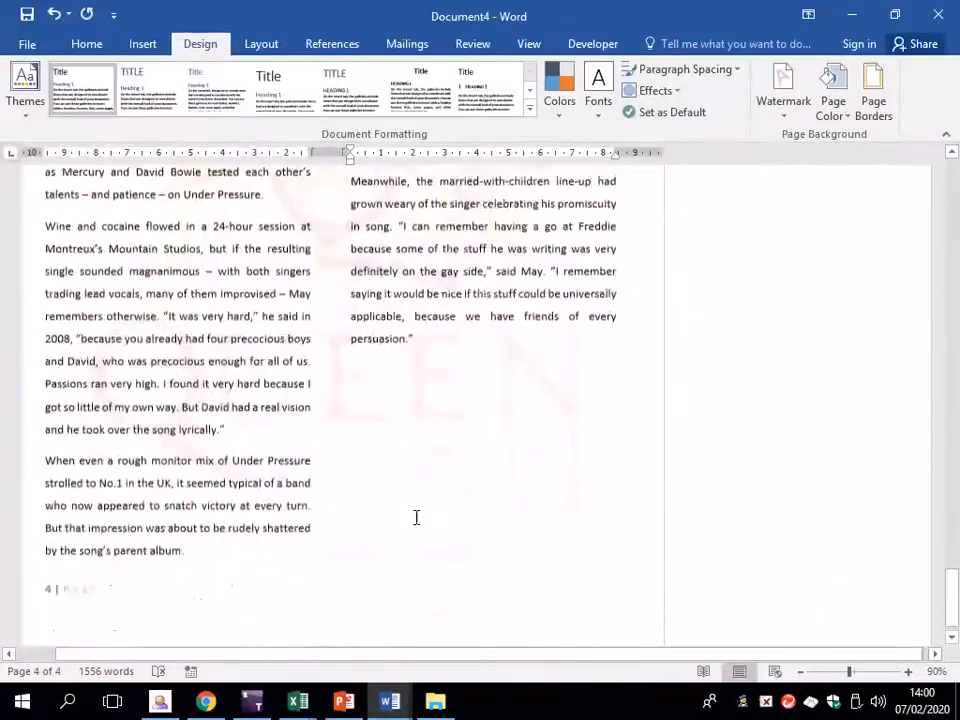
scroll(926, 557, "up", 5)
left_click_drag(951, 556, 953, 330)
right_click(785, 448)
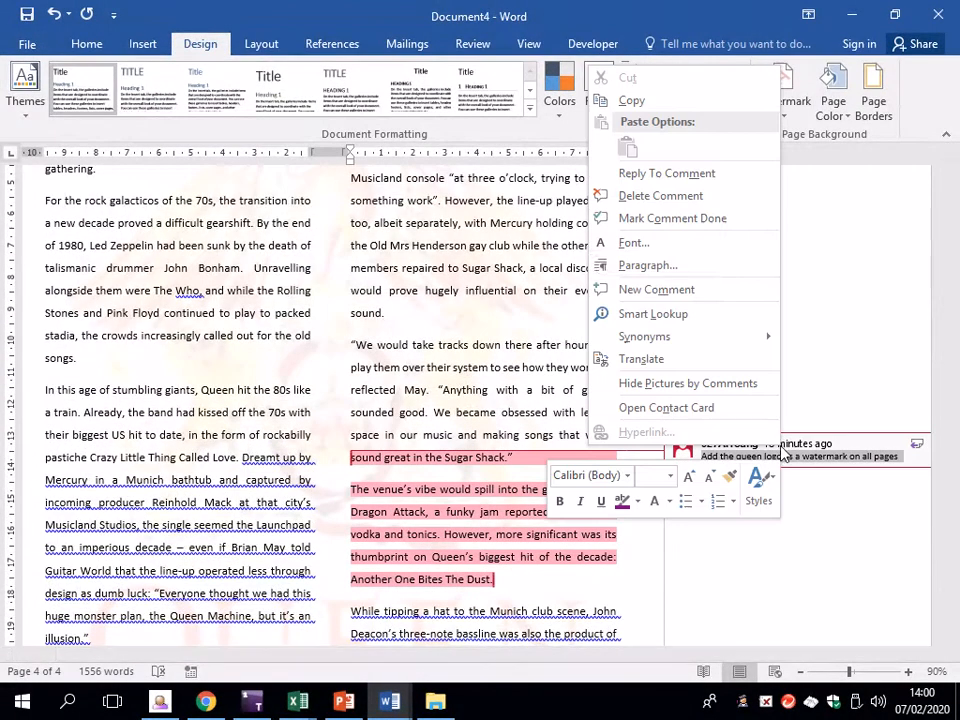
left_click(683, 198)
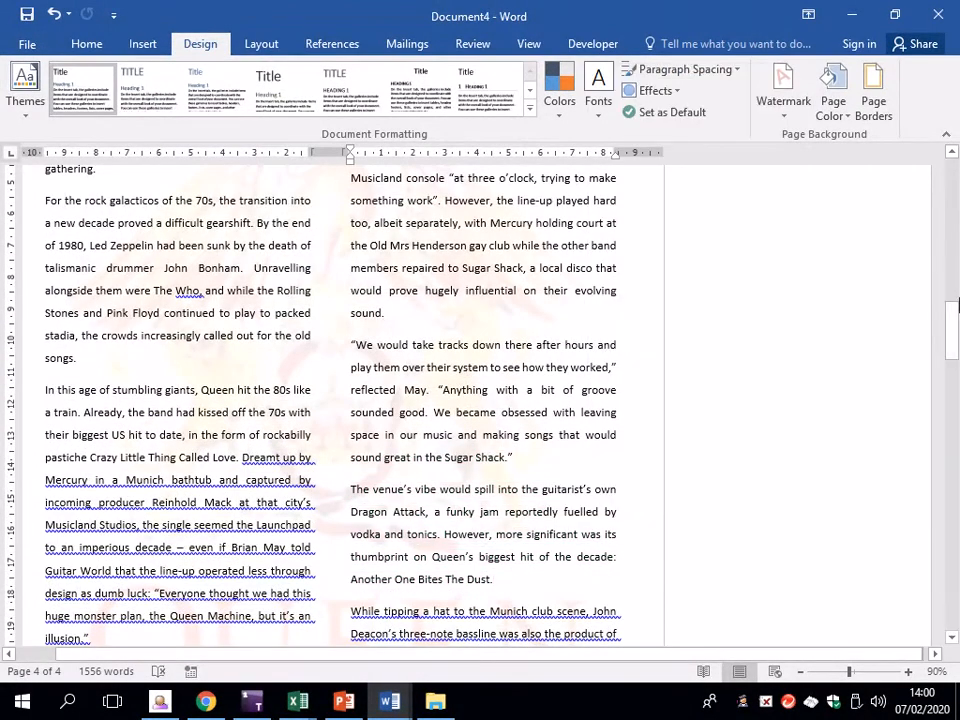
left_click_drag(957, 305, 953, 618)
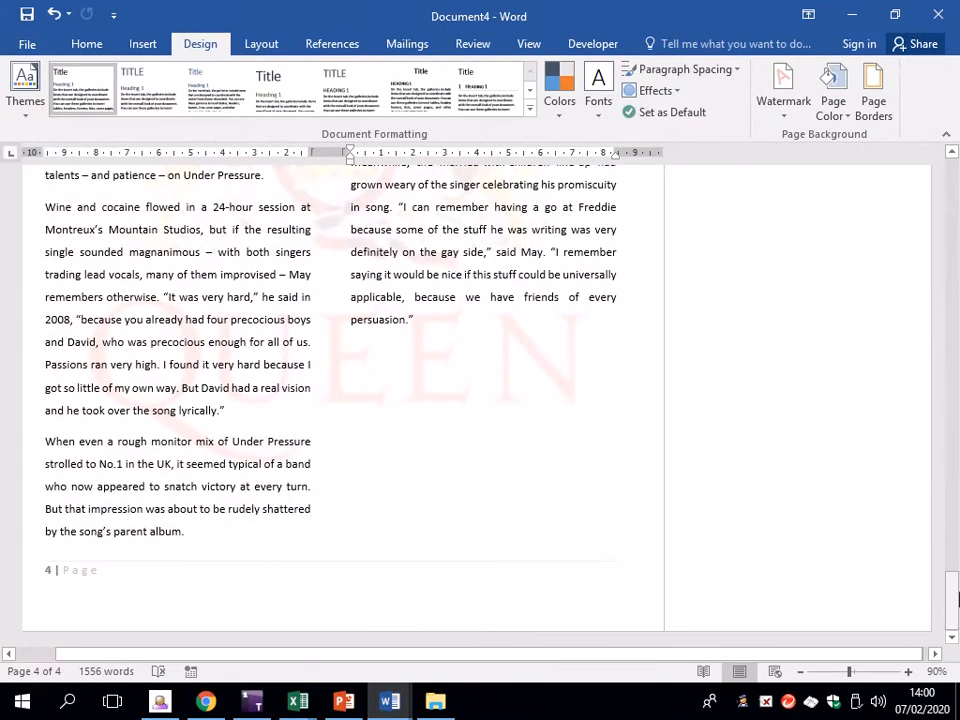
Cut 'one band associate told Blake' from the Prenter quote on page 4
left_click_drag(957, 606, 956, 548)
left_click(813, 266)
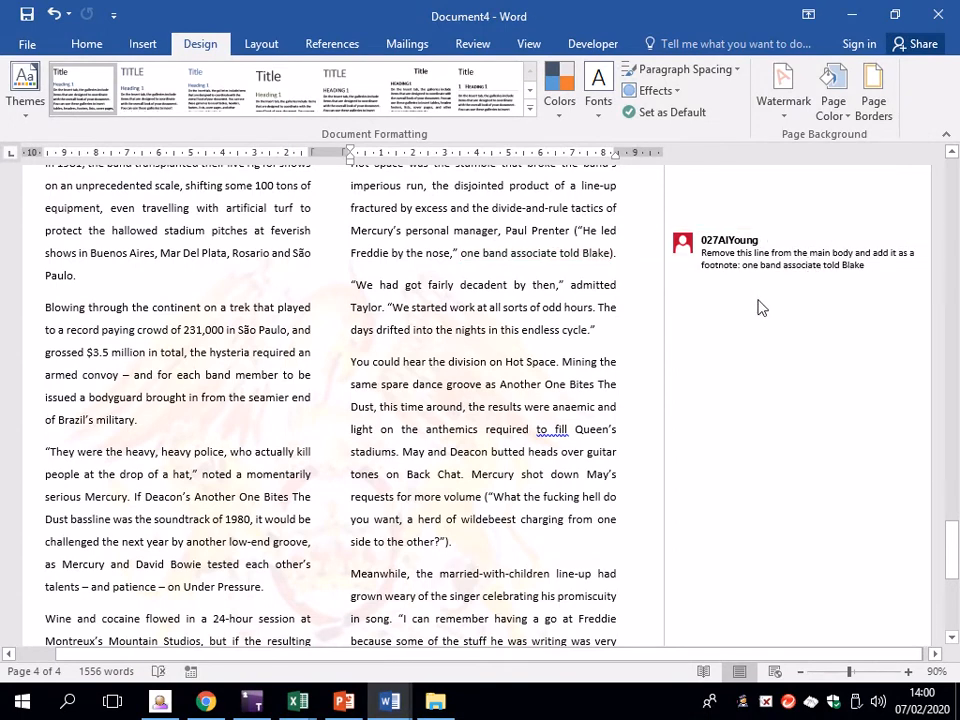
left_click_drag(463, 256, 602, 259)
right_click(612, 258)
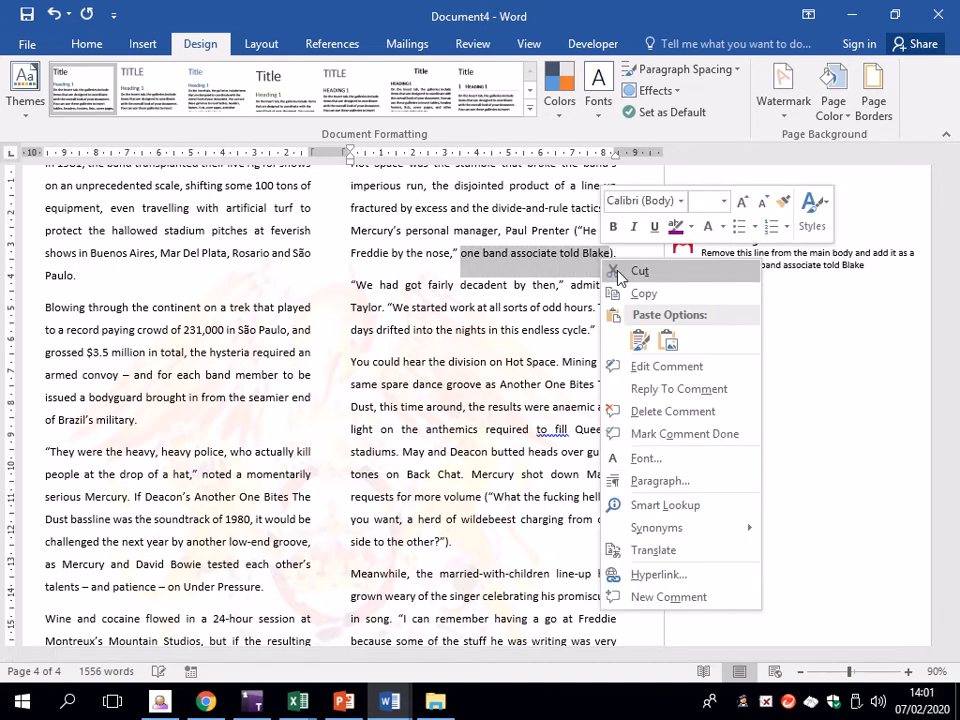
left_click(640, 271)
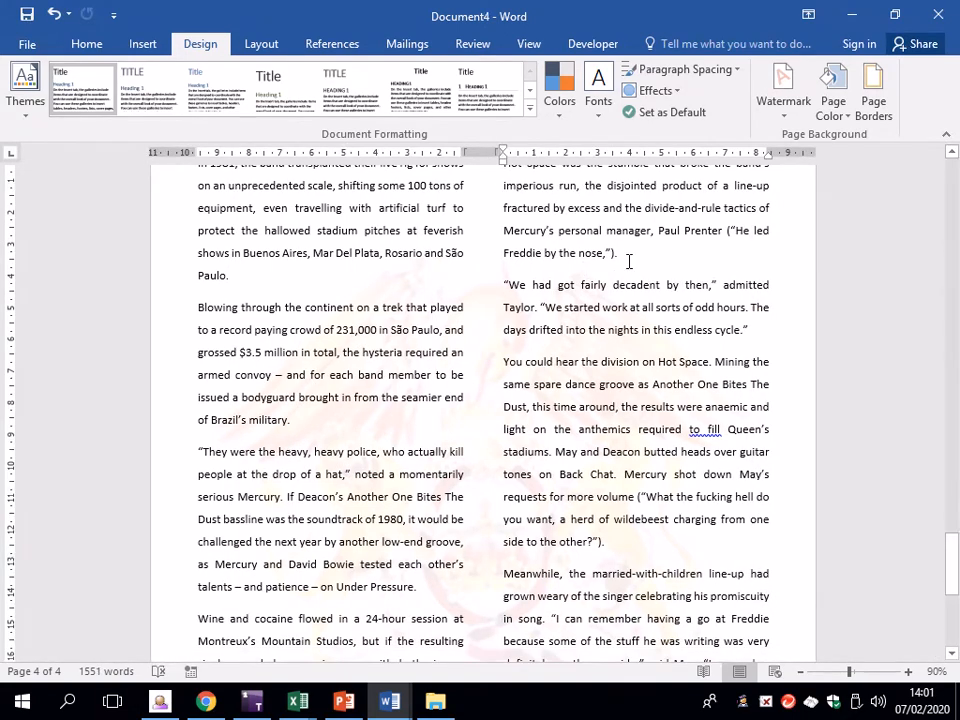
left_click_drag(617, 254, 729, 231)
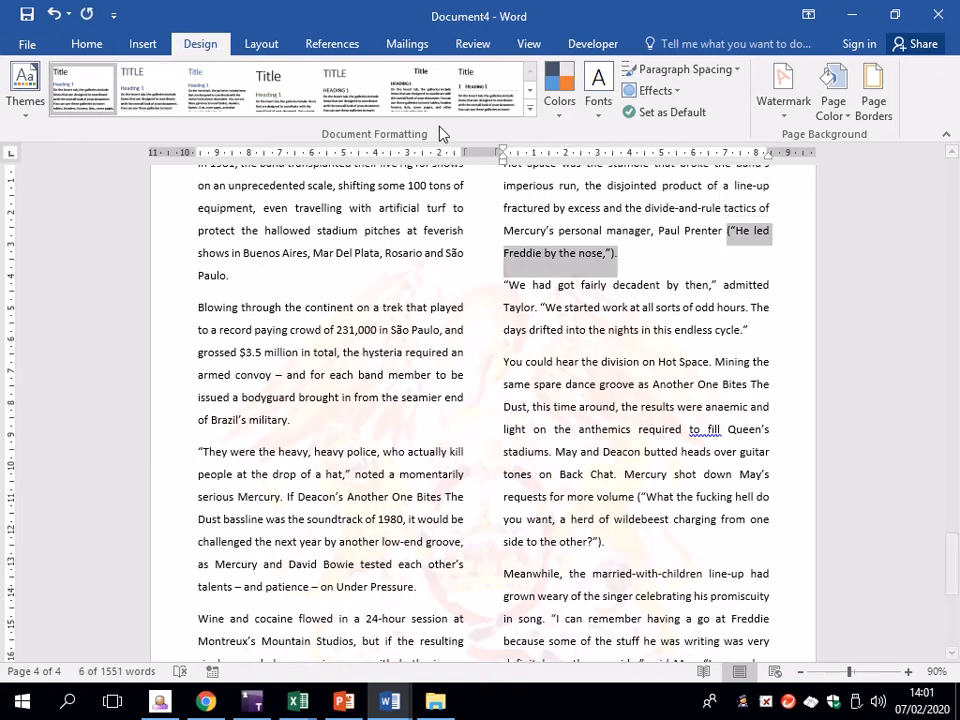
Insert footnote 1 after 'nose,').' and paste 'one band associate told Blake' as text only
left_click(332, 44)
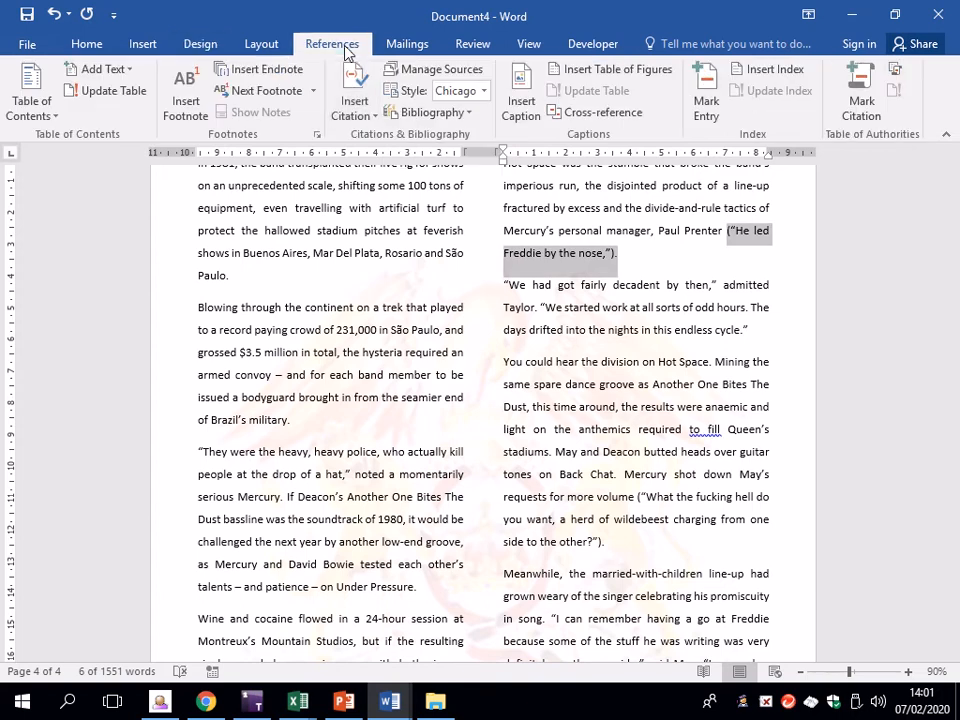
left_click(185, 120)
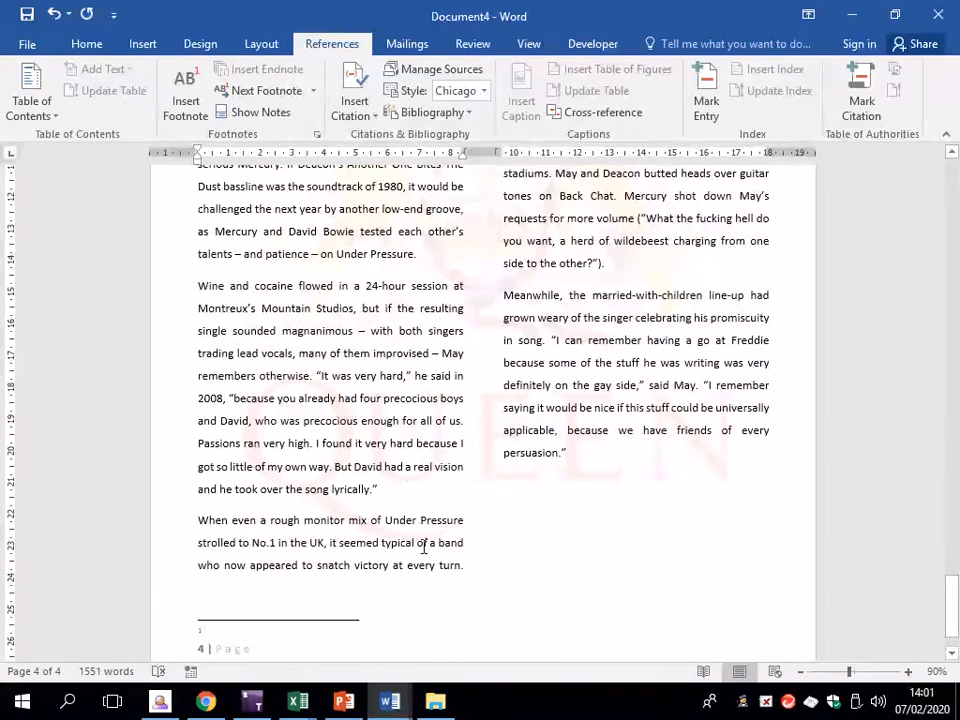
right_click(239, 629)
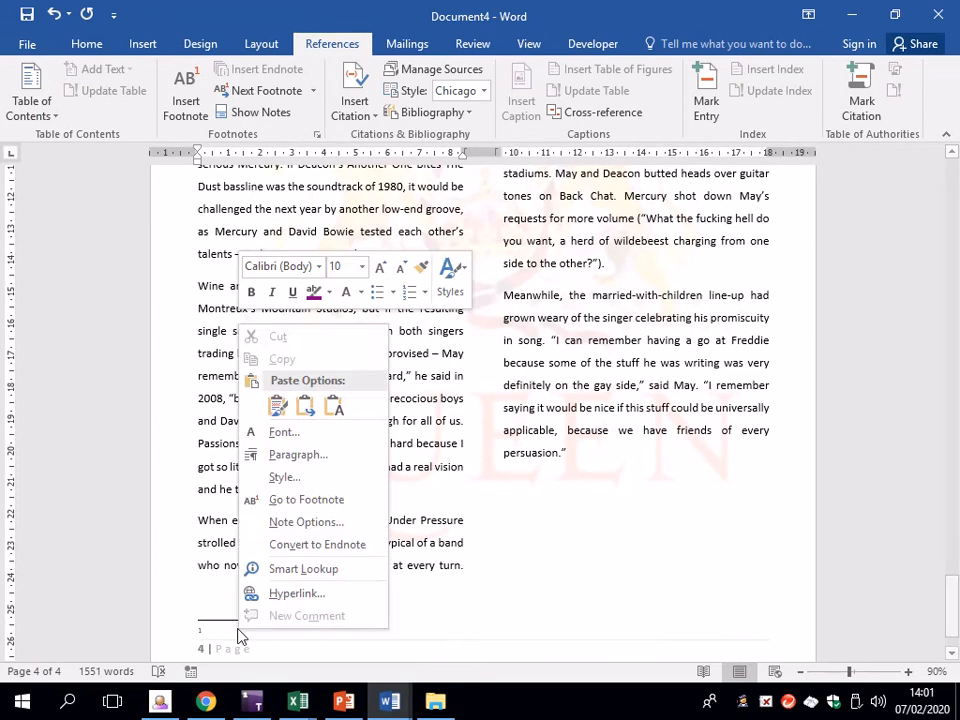
left_click(338, 404)
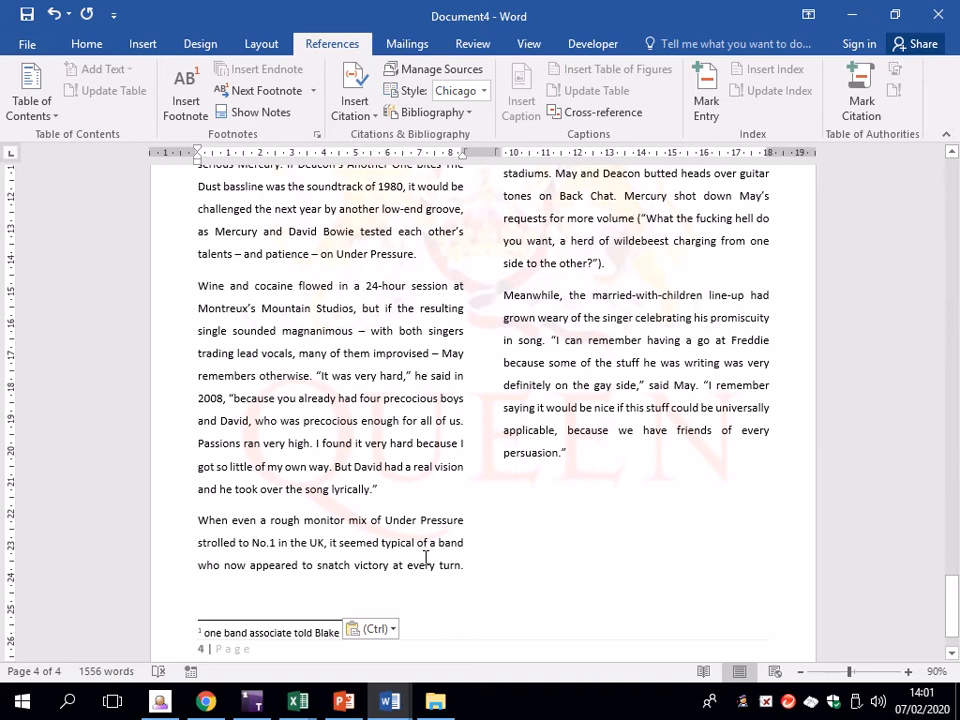
left_click(484, 558)
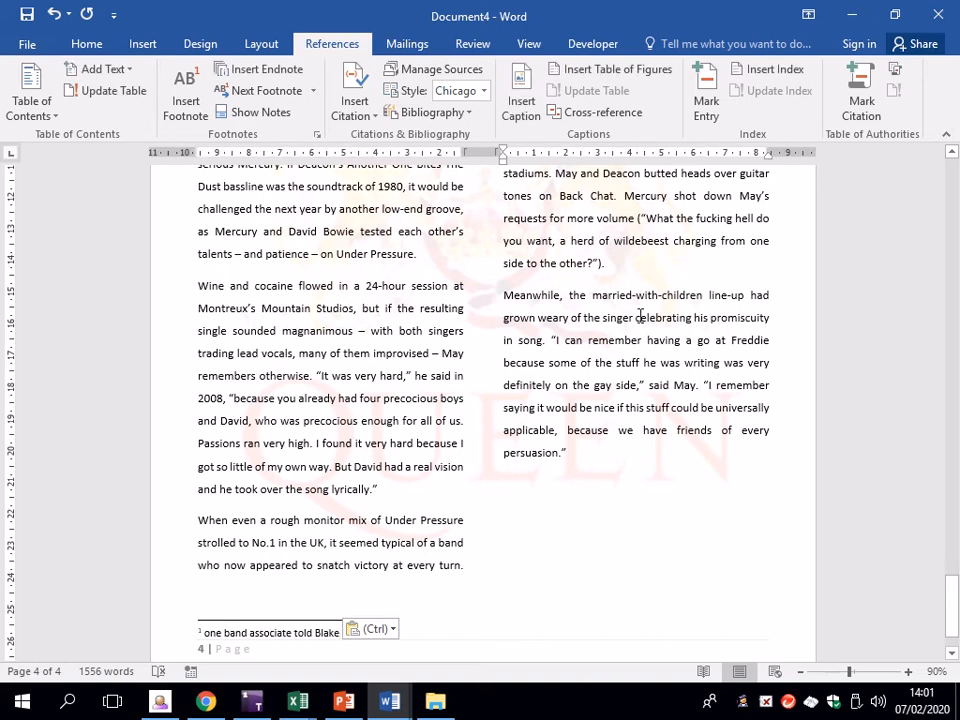
scroll(494, 574, "up", 2)
scroll(482, 574, "down", 3)
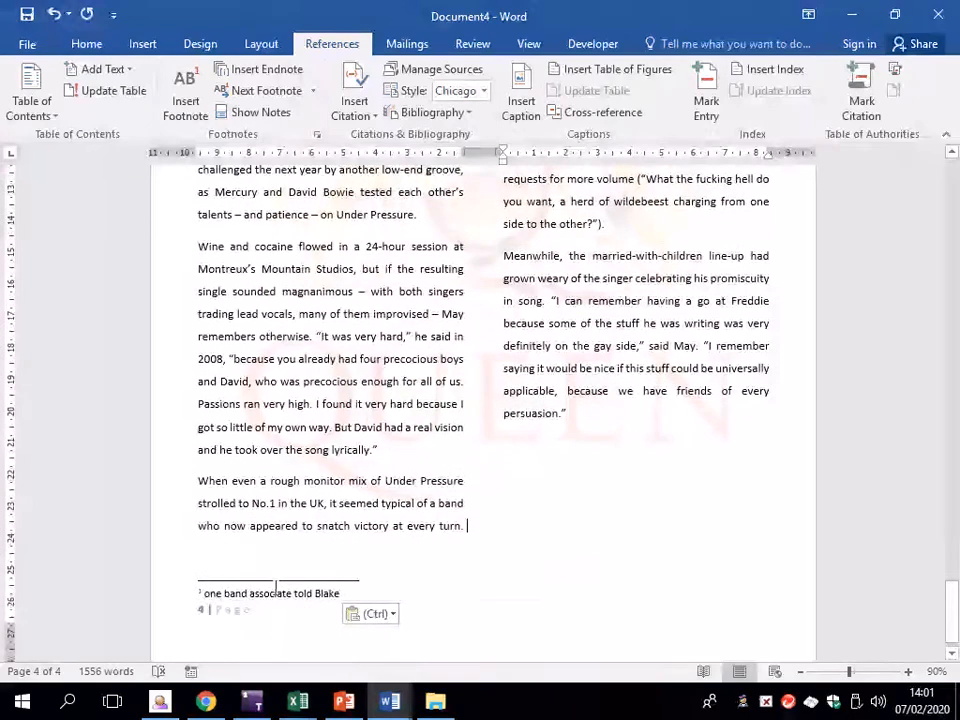
scroll(561, 540, "up", 8)
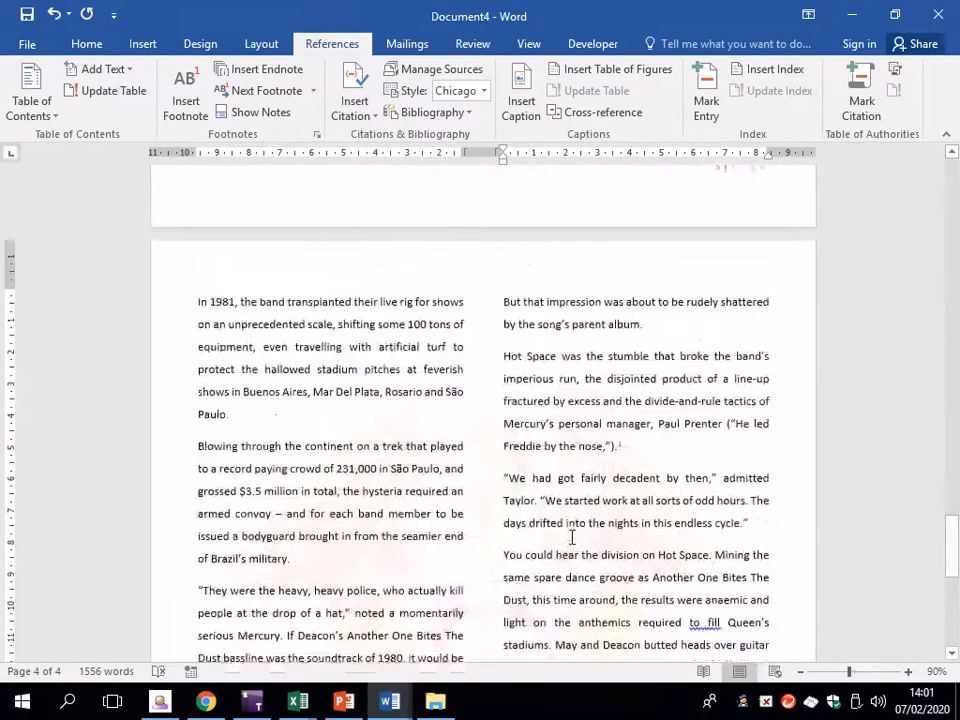
left_click(623, 447)
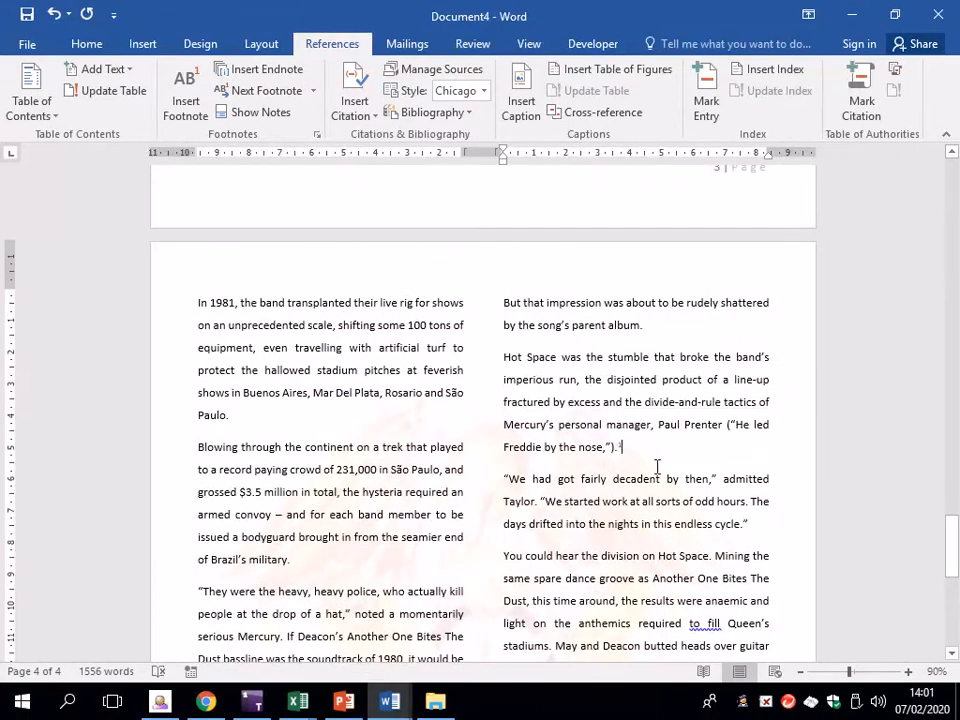
scroll(606, 548, "down", 9)
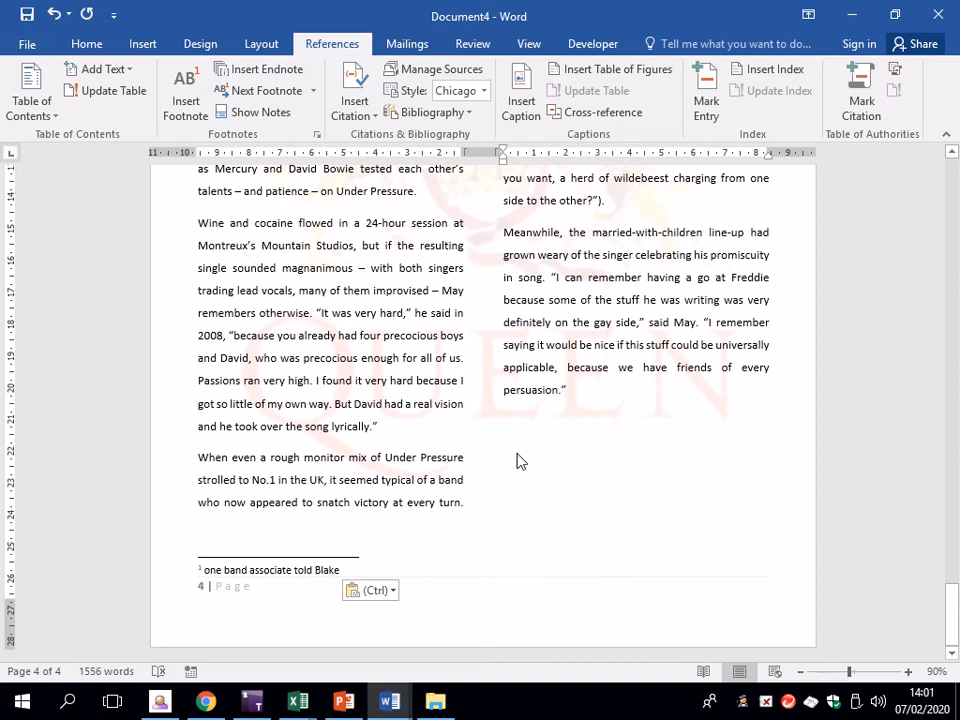
scroll(516, 455, "up", 15)
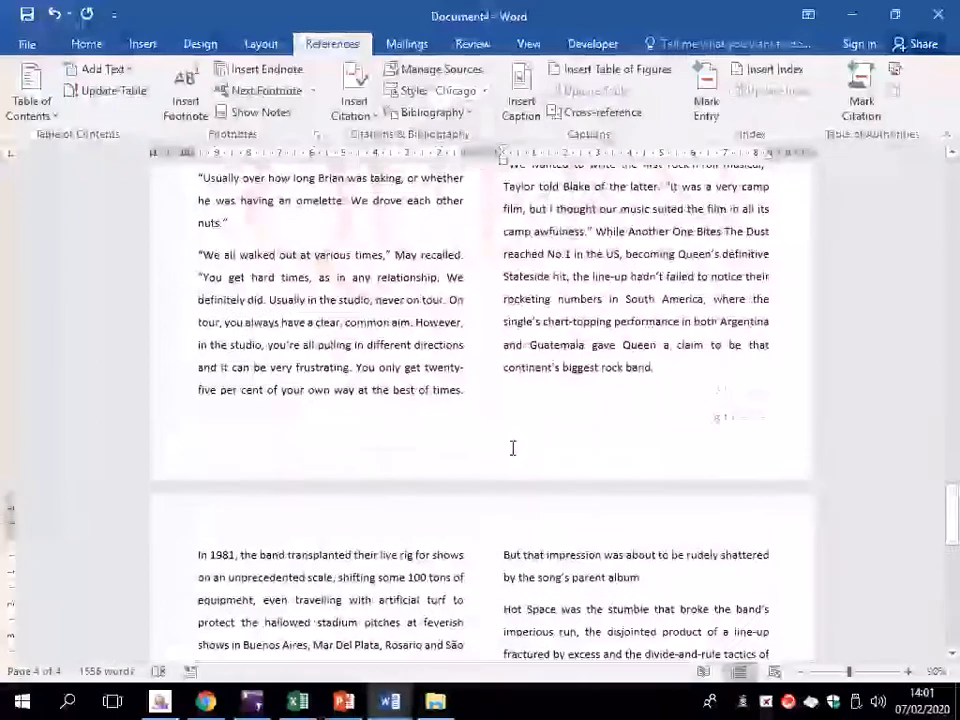
scroll(512, 448, "down", 15)
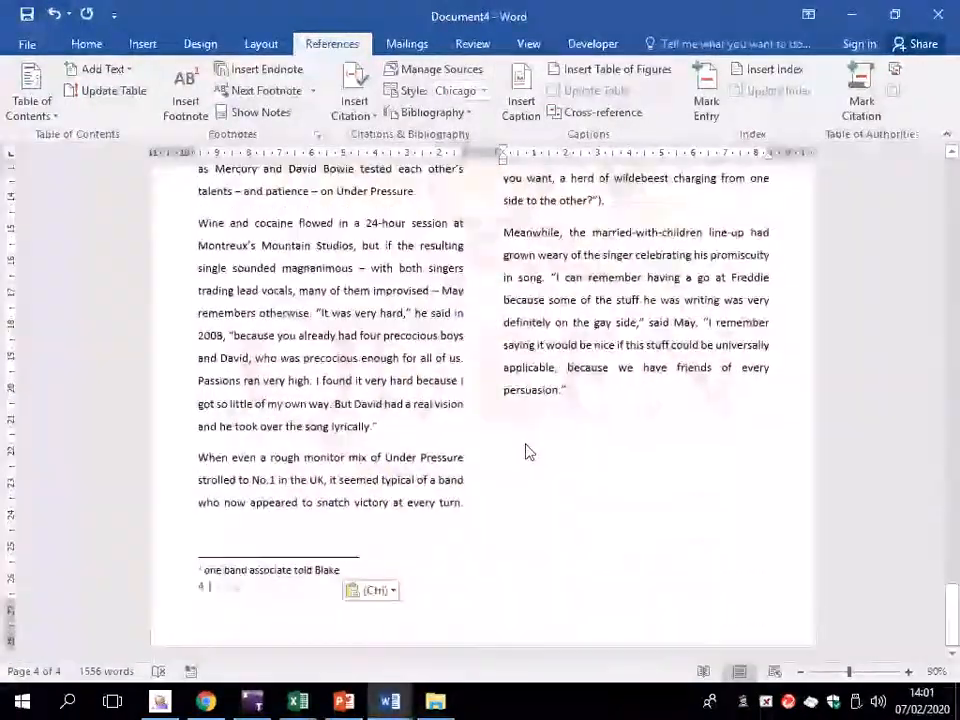
scroll(525, 443, "up", 3)
scroll(525, 443, "up", 8)
scroll(514, 443, "down", 4)
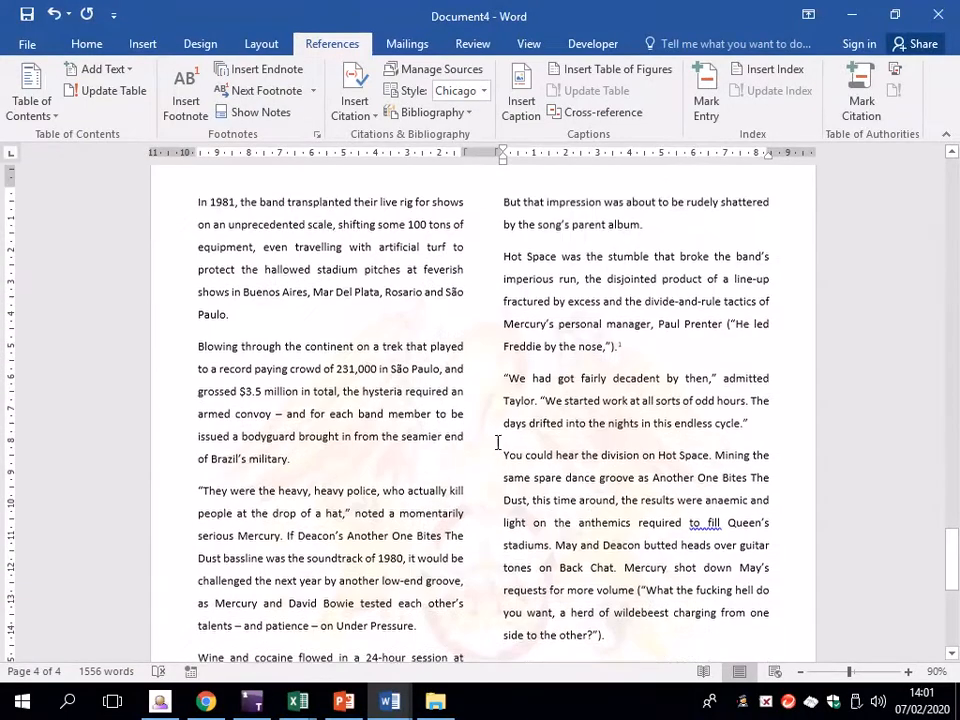
scroll(575, 511, "down", 7)
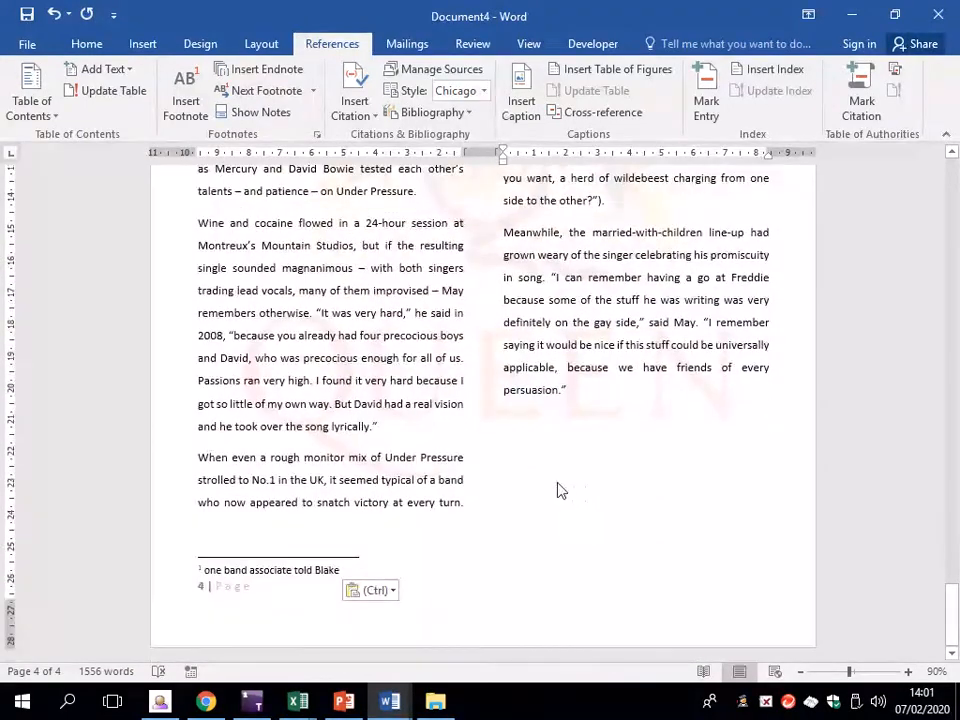
scroll(557, 489, "up", 4)
scroll(557, 484, "up", 20)
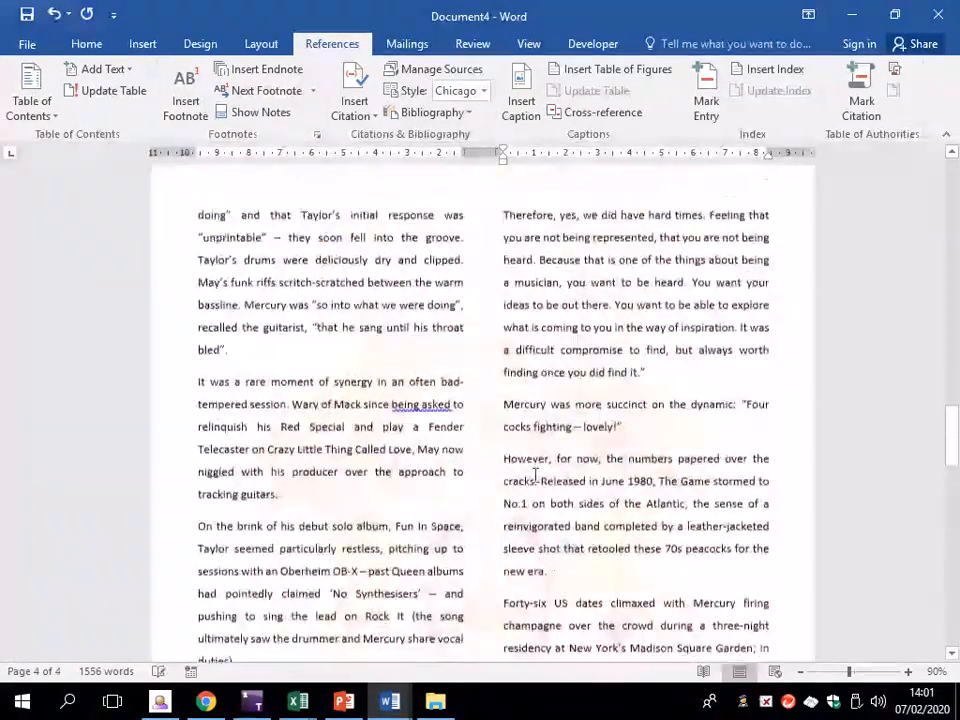
scroll(508, 452, "down", 20)
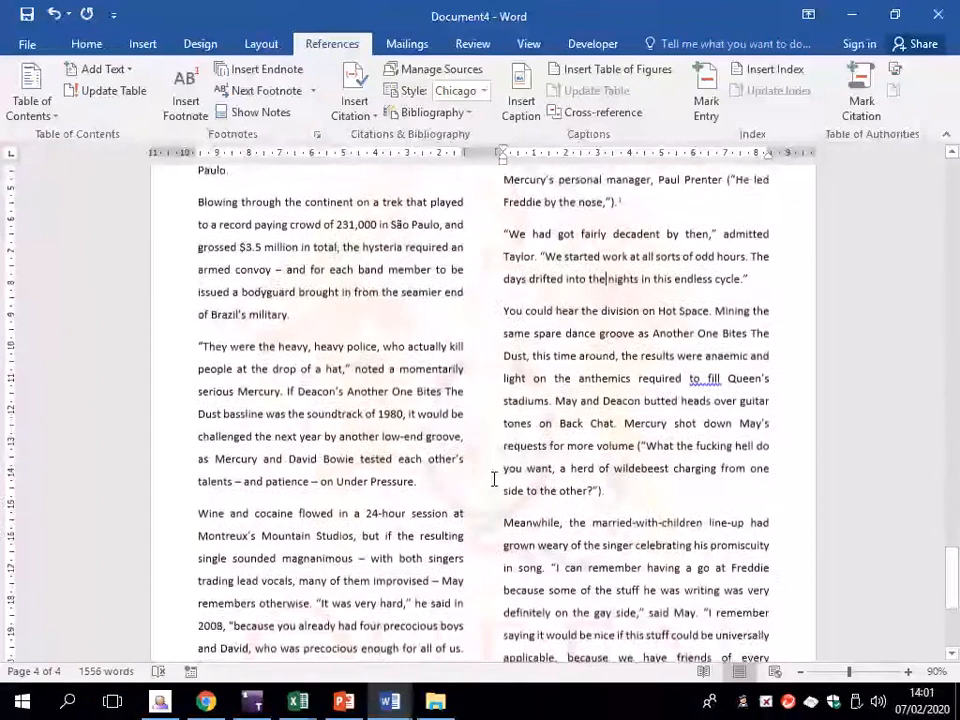
scroll(495, 476, "up", 4)
left_click(86, 43)
scroll(449, 400, "down", 9)
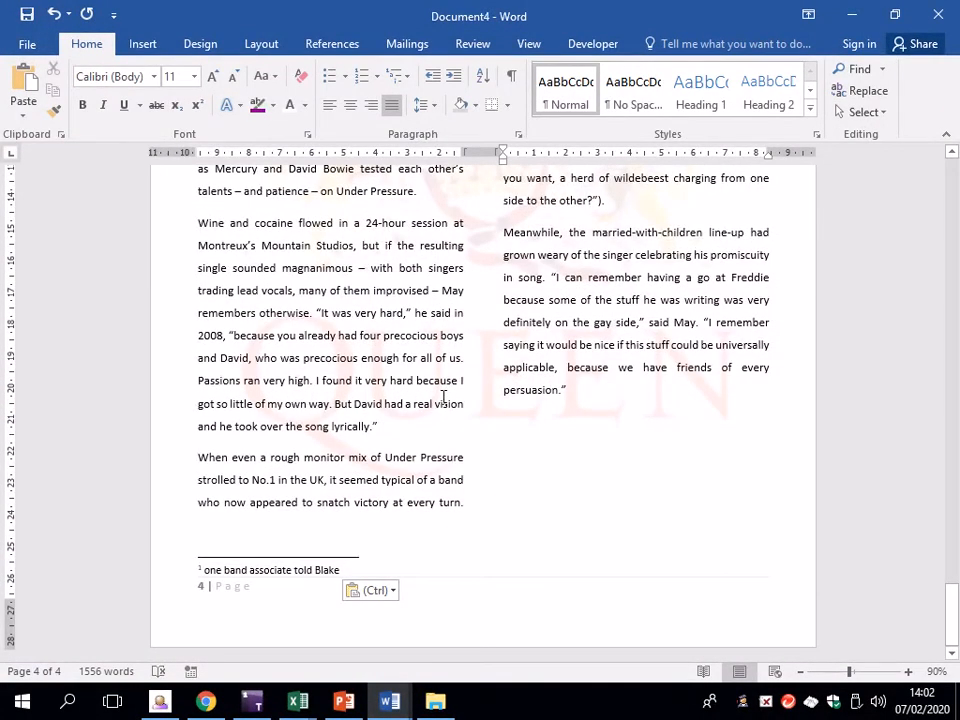
scroll(443, 398, "up", 17)
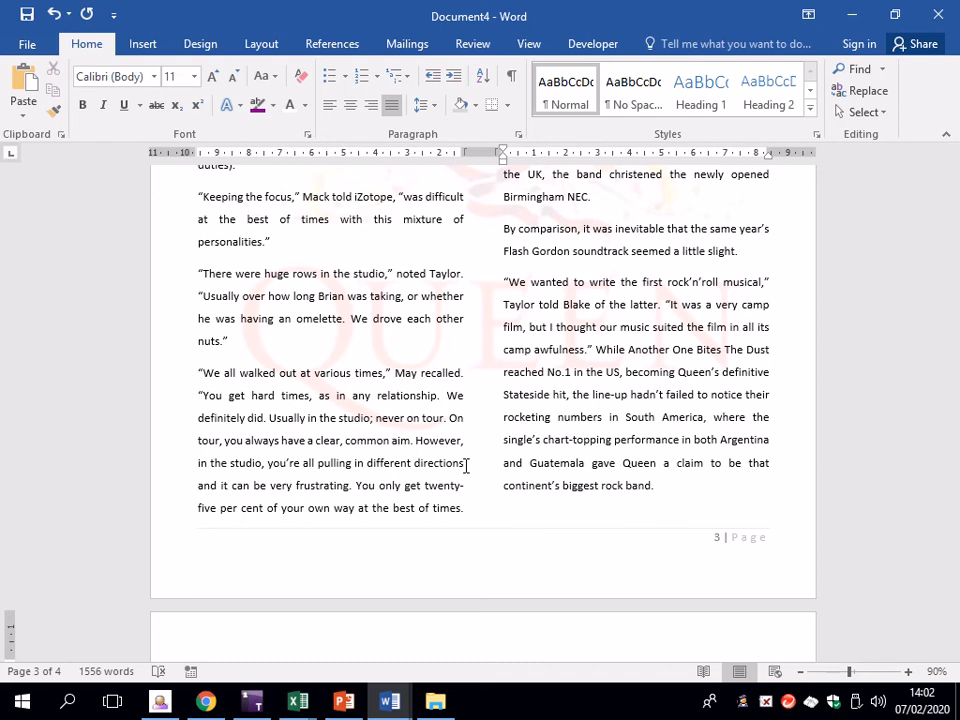
scroll(581, 424, "up", 12)
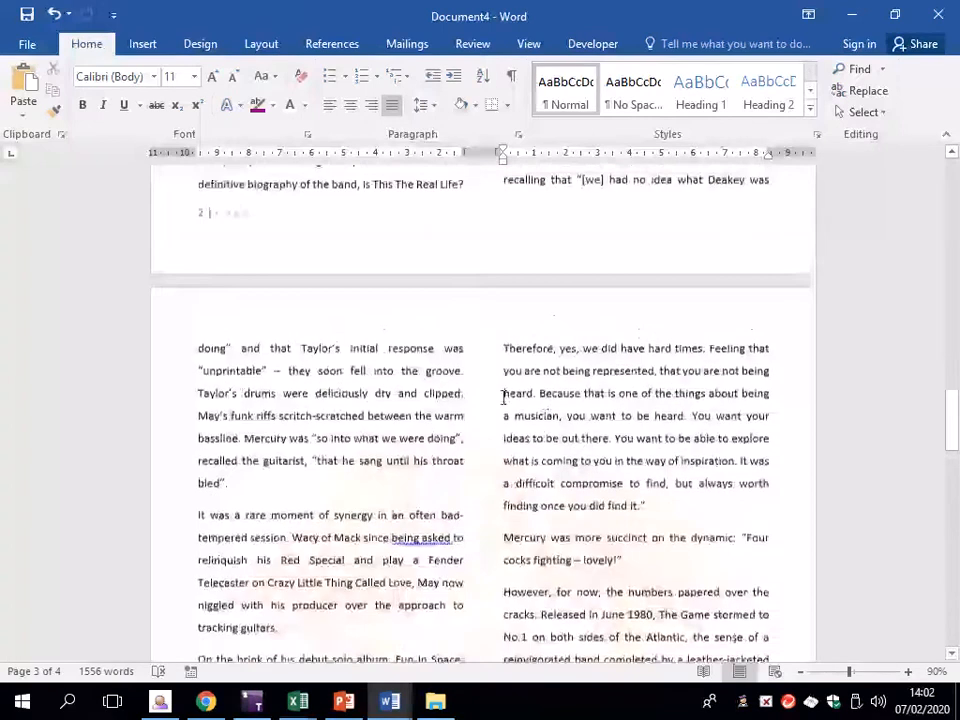
Set page 3's selected text to Landscape orientation, applied to Selected text only
left_click_drag(197, 345, 664, 487)
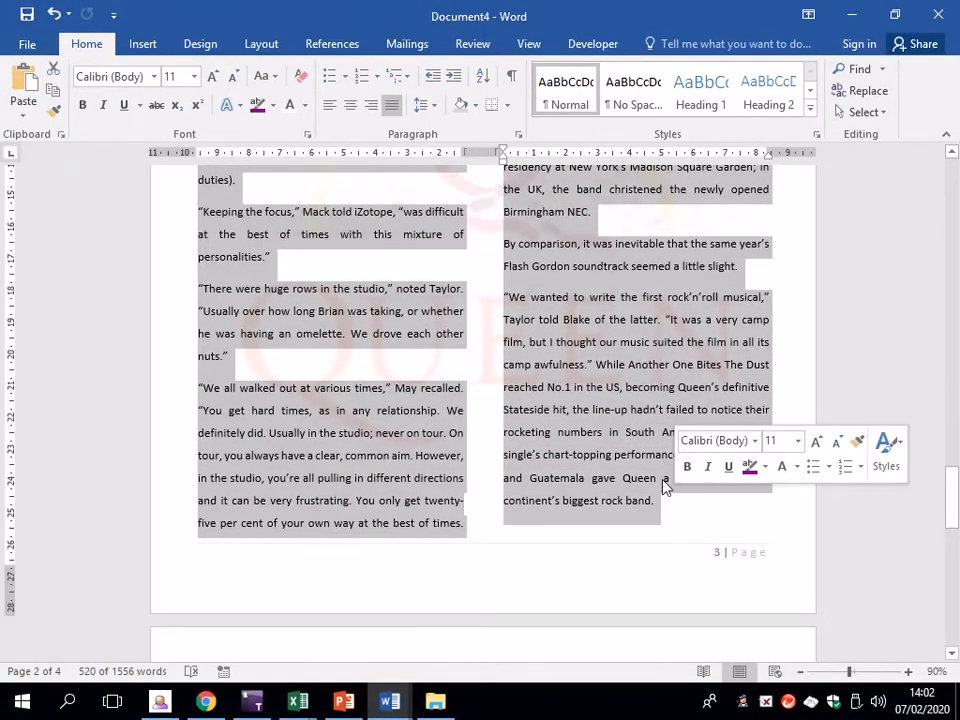
left_click(260, 43)
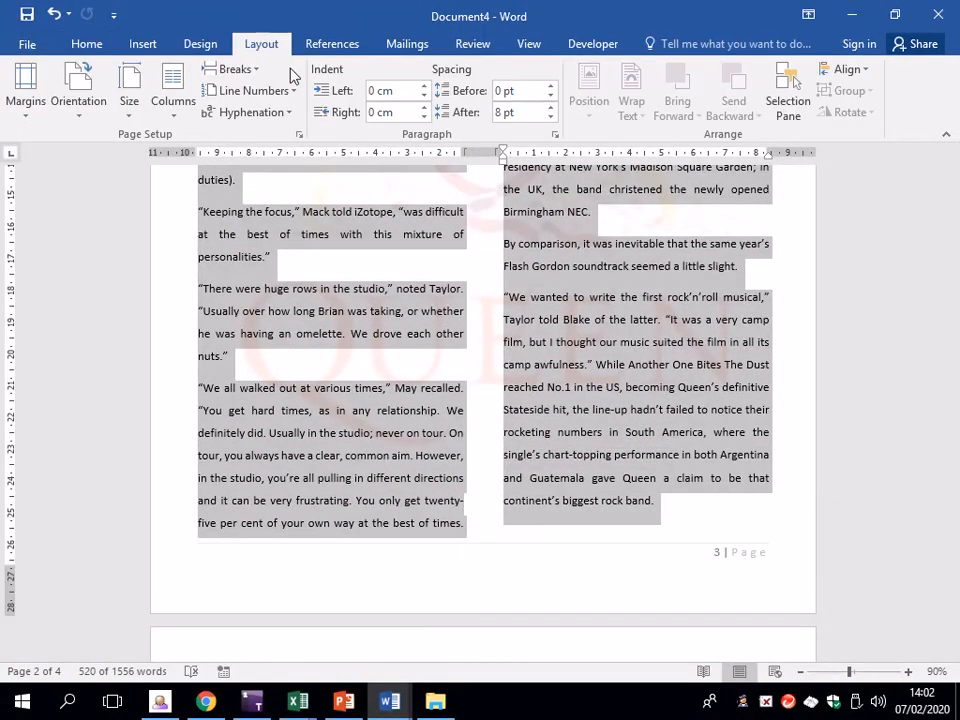
left_click(300, 136)
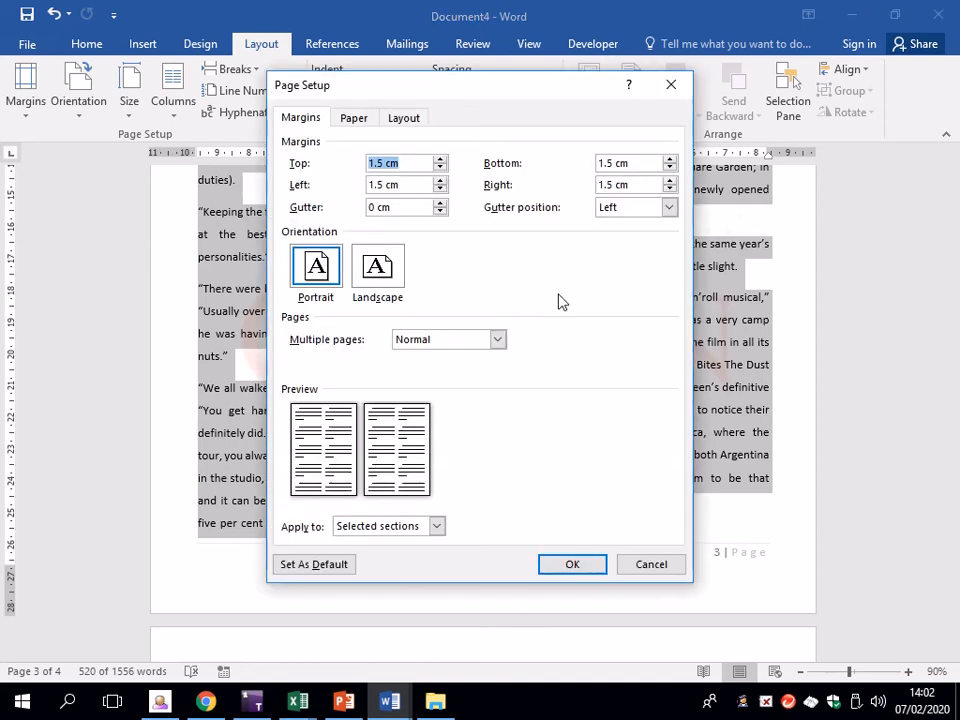
left_click(383, 282)
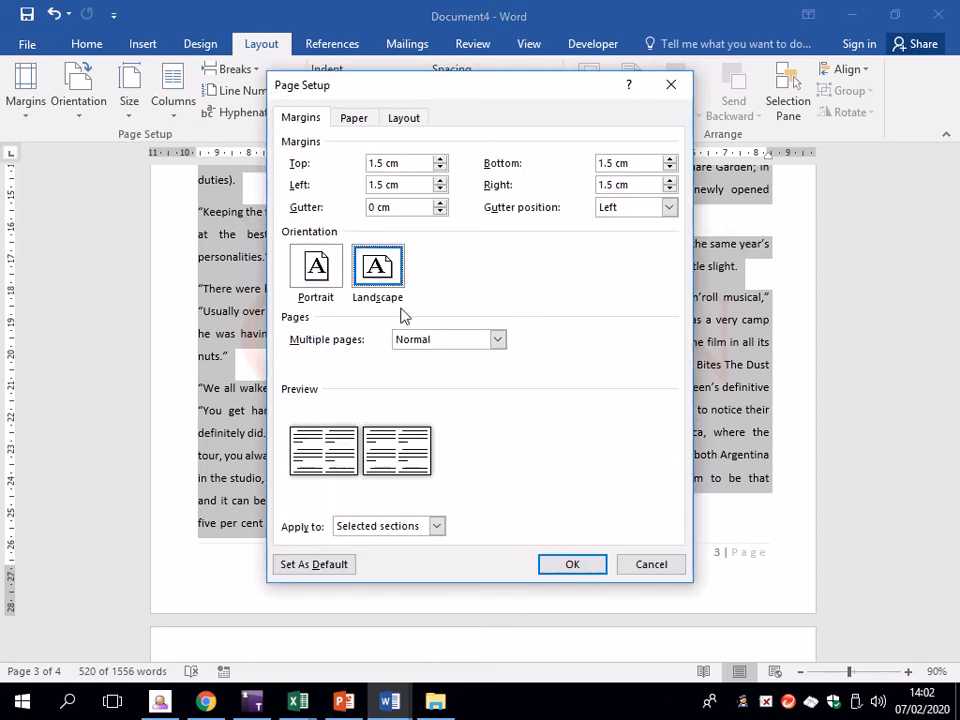
left_click(437, 527)
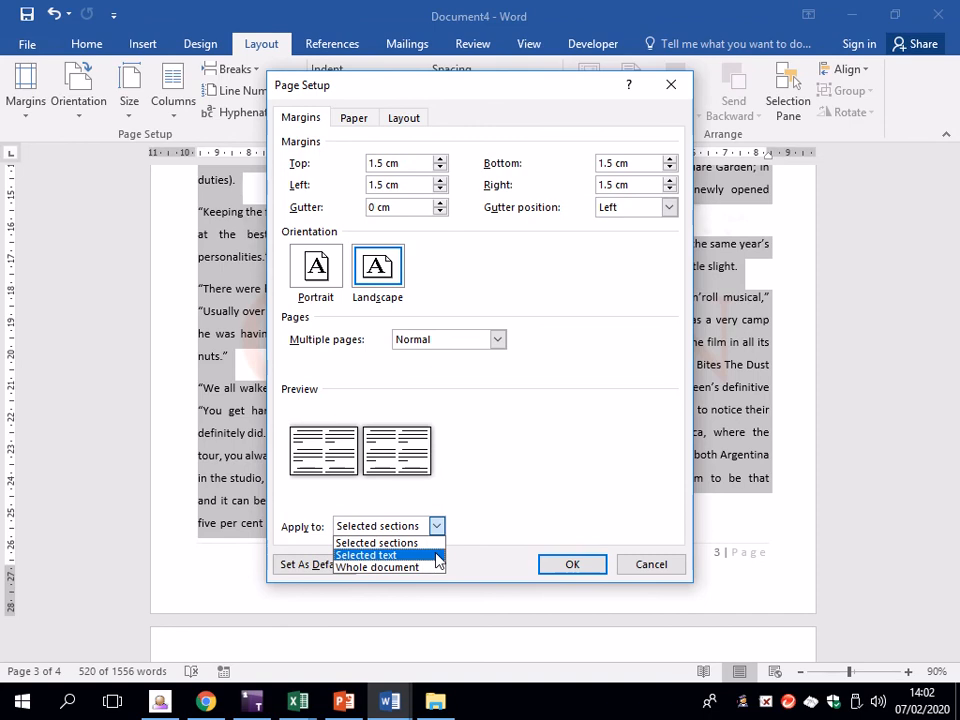
left_click(439, 556)
left_click(578, 566)
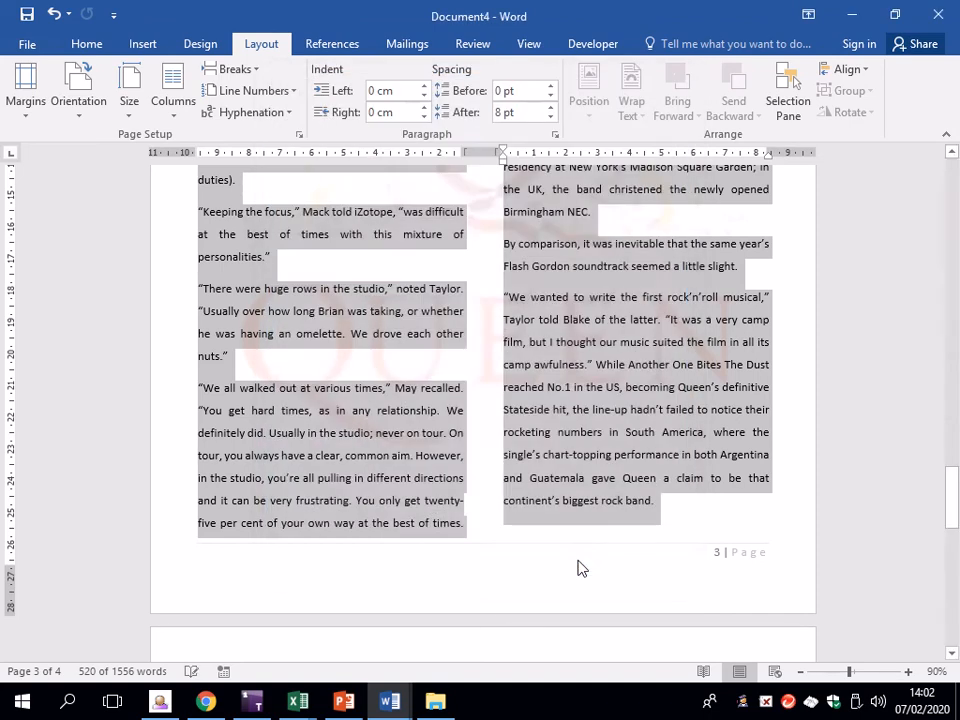
scroll(539, 358, "up", 11)
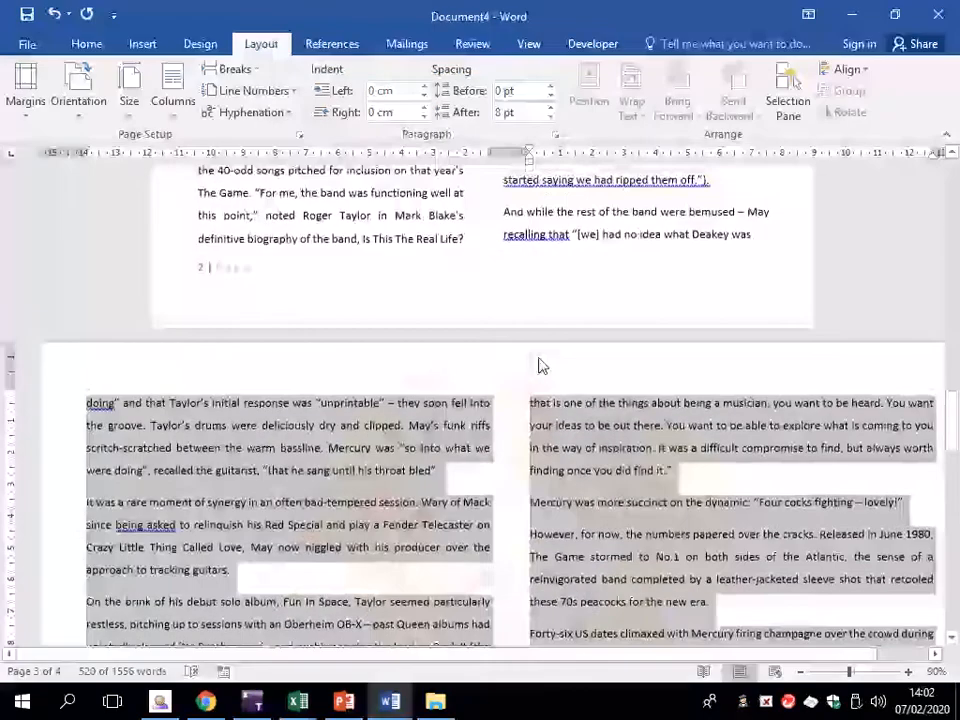
scroll(540, 358, "down", 13)
scroll(539, 358, "up", 10)
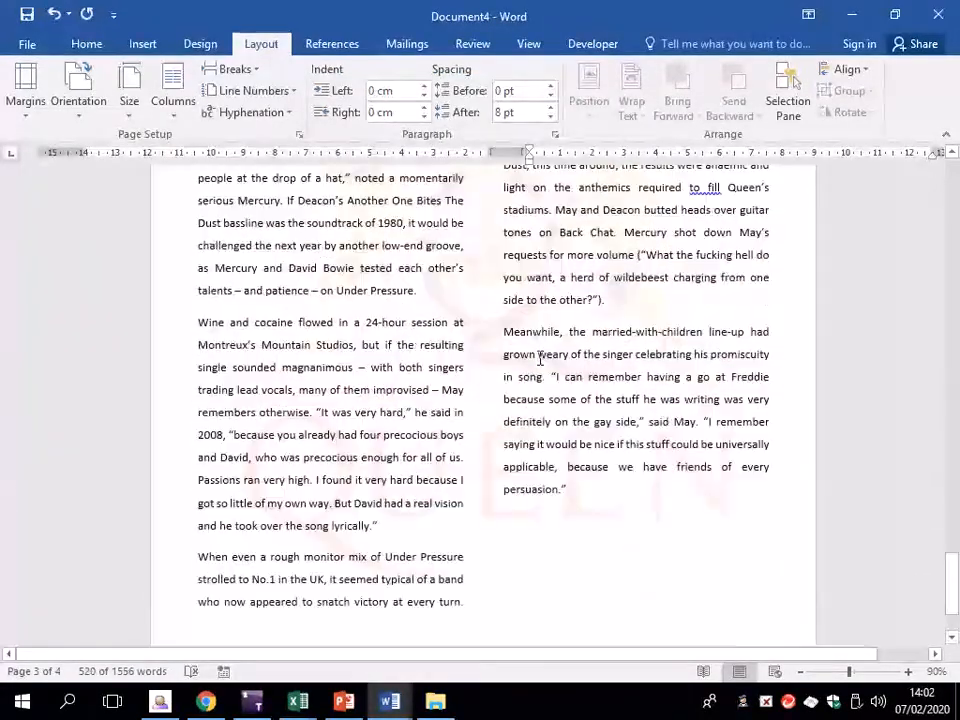
scroll(527, 361, "up", 5)
scroll(530, 359, "down", 18)
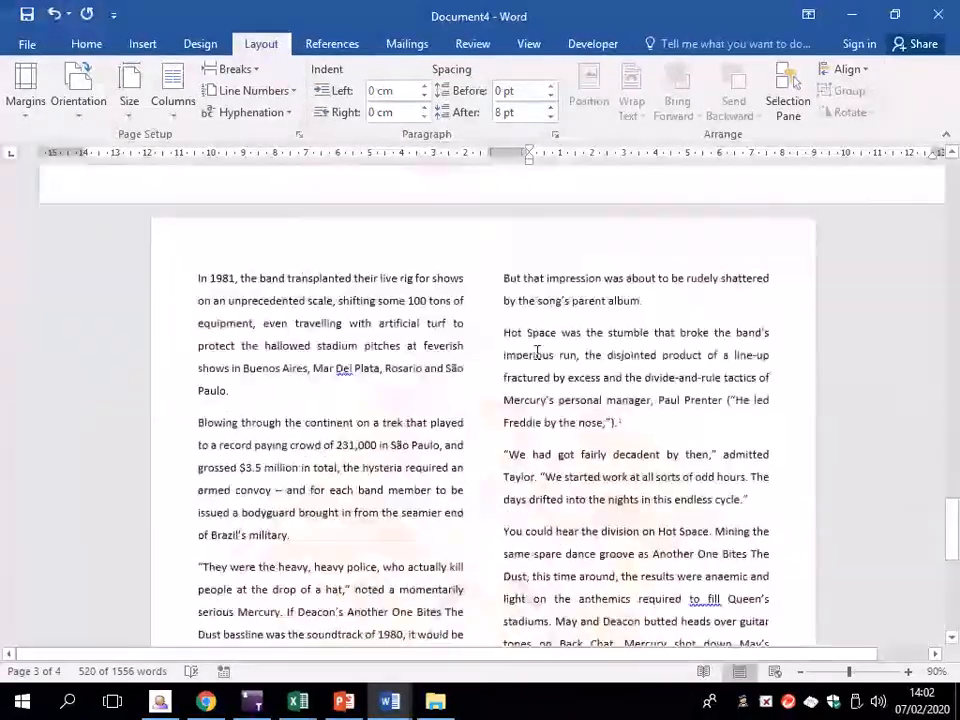
left_click(528, 414)
scroll(481, 410, "up", 15)
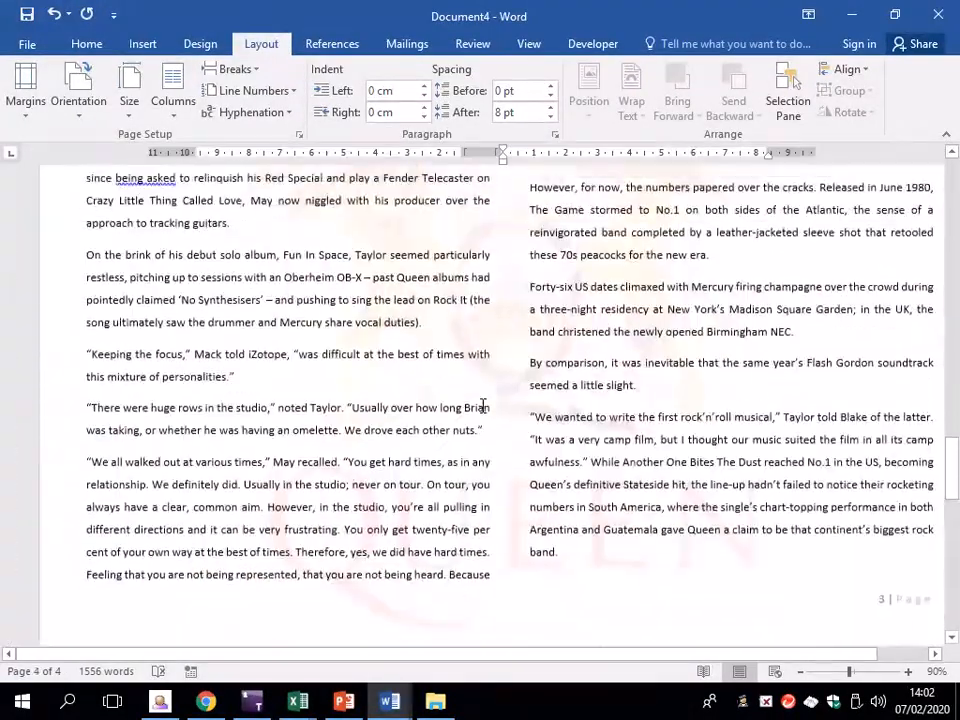
scroll(481, 410, "up", 4)
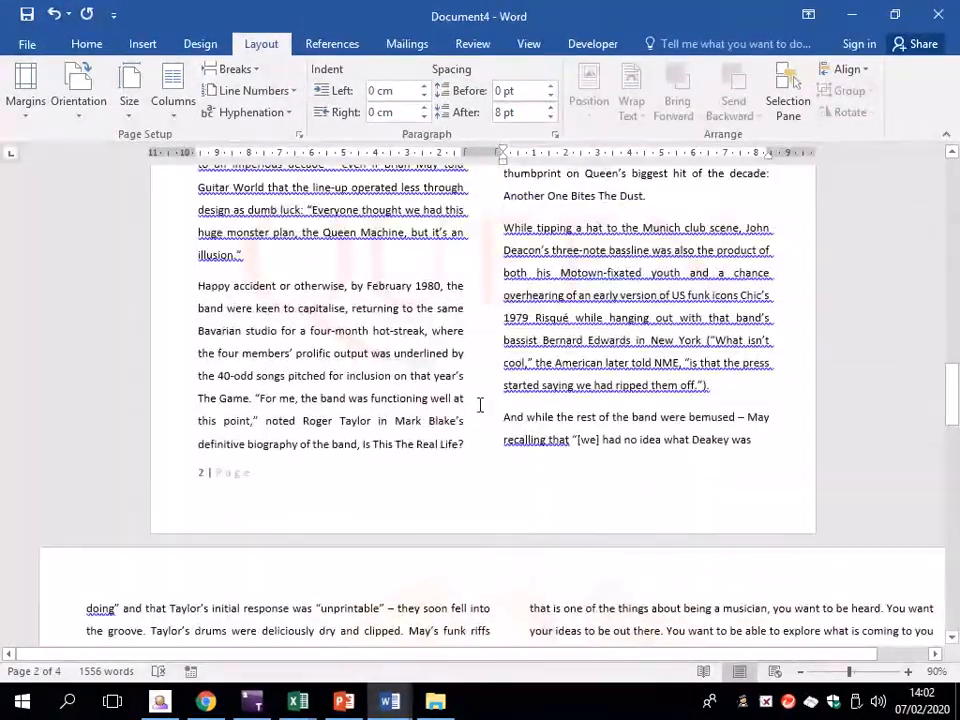
scroll(428, 375, "down", 8)
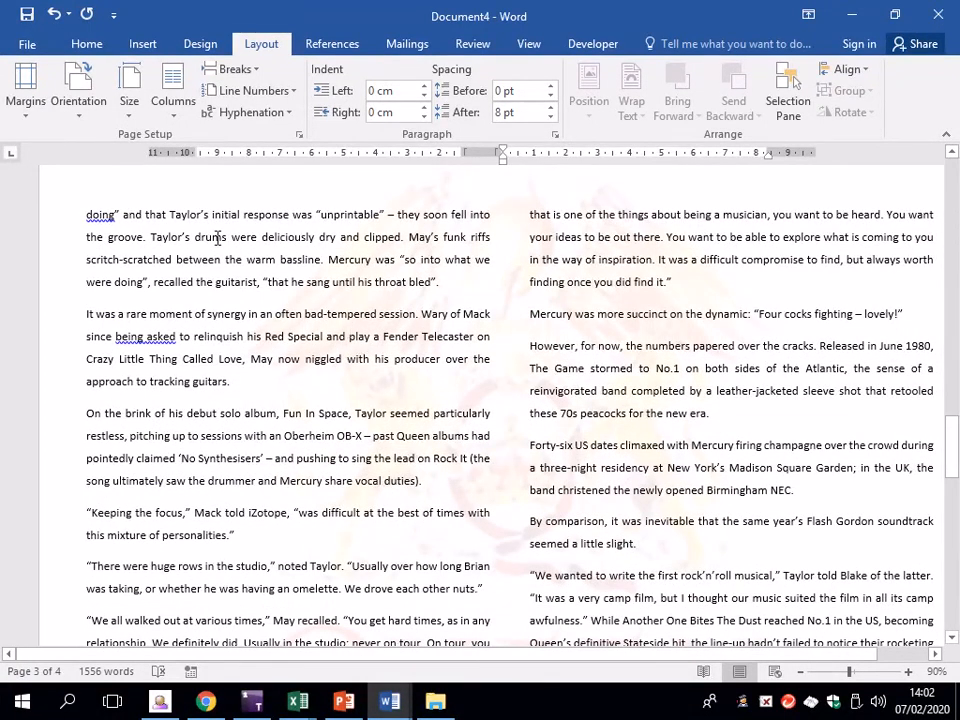
left_click(298, 134)
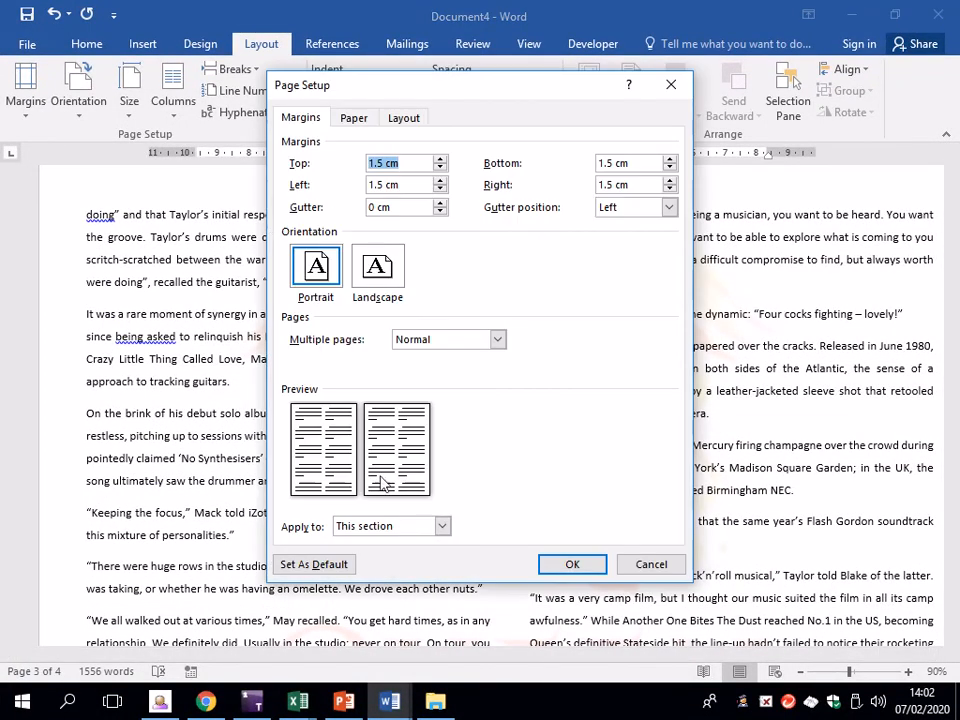
left_click(672, 562)
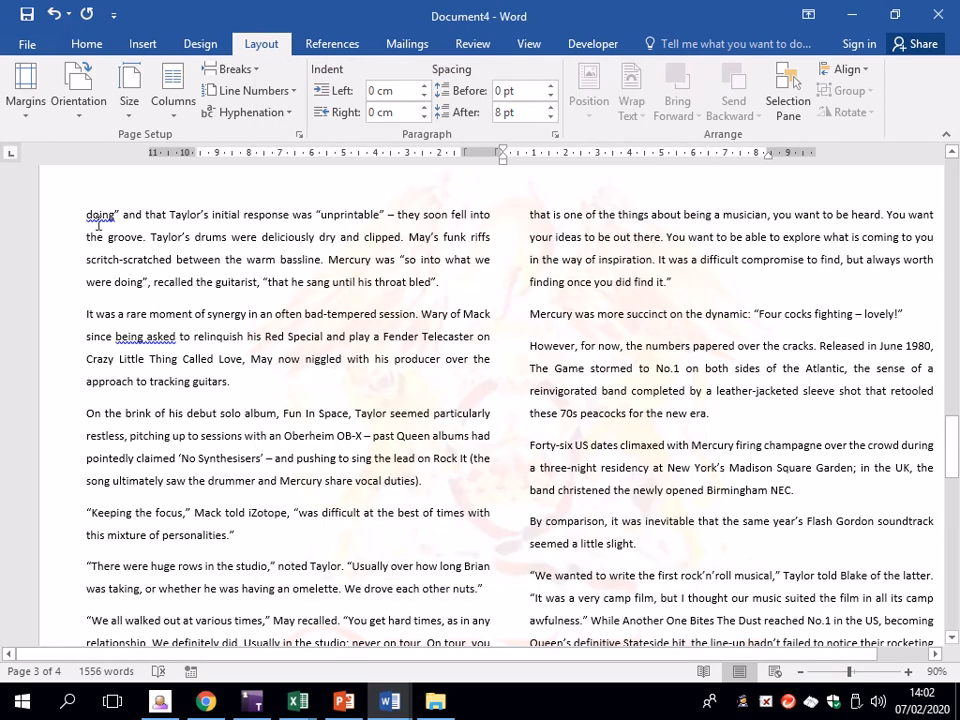
key("ctrl+a")
scroll(590, 450, "down", 2)
left_click(588, 401)
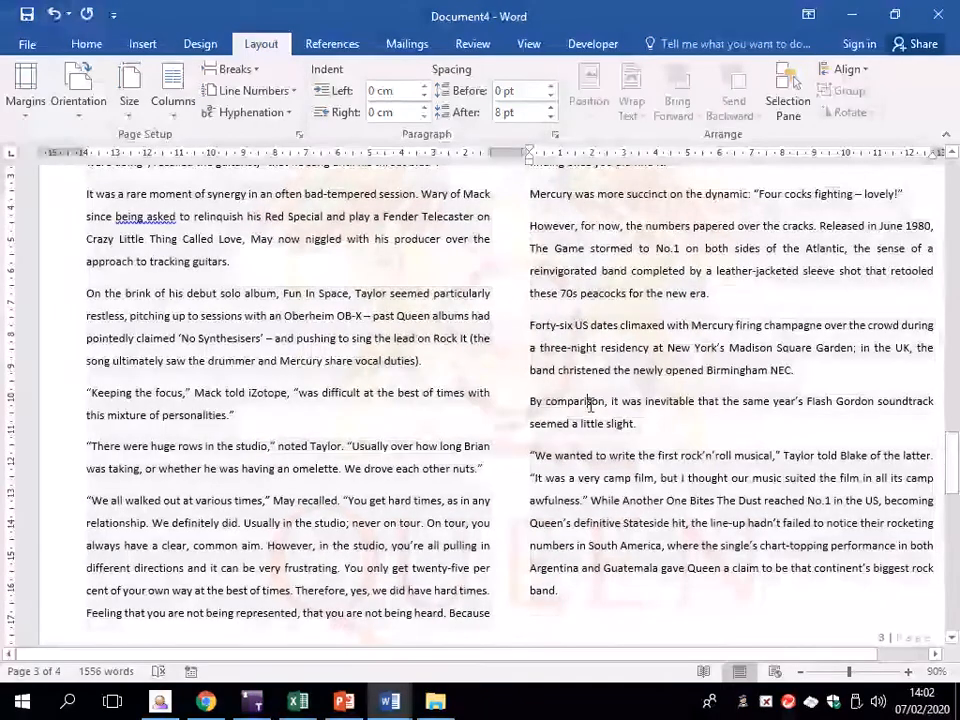